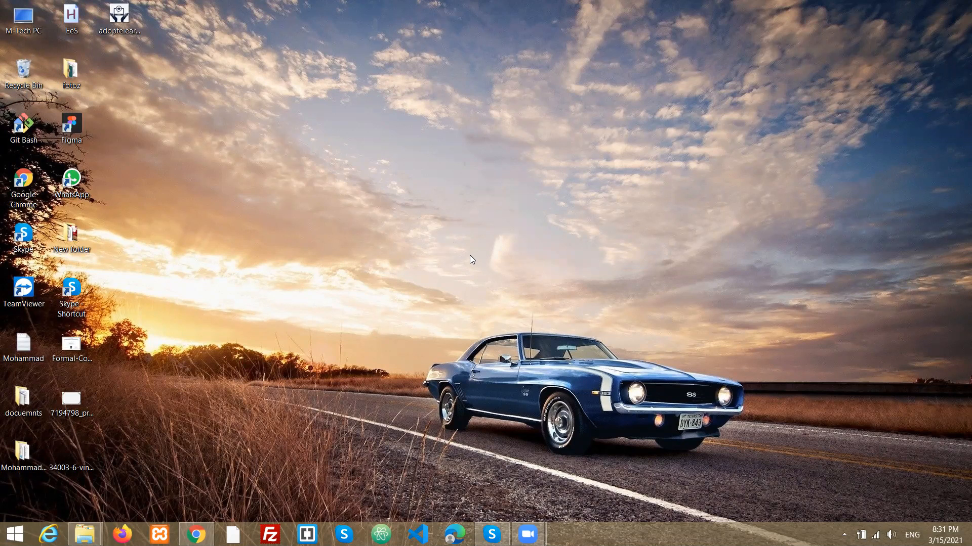
right_click(438, 159)
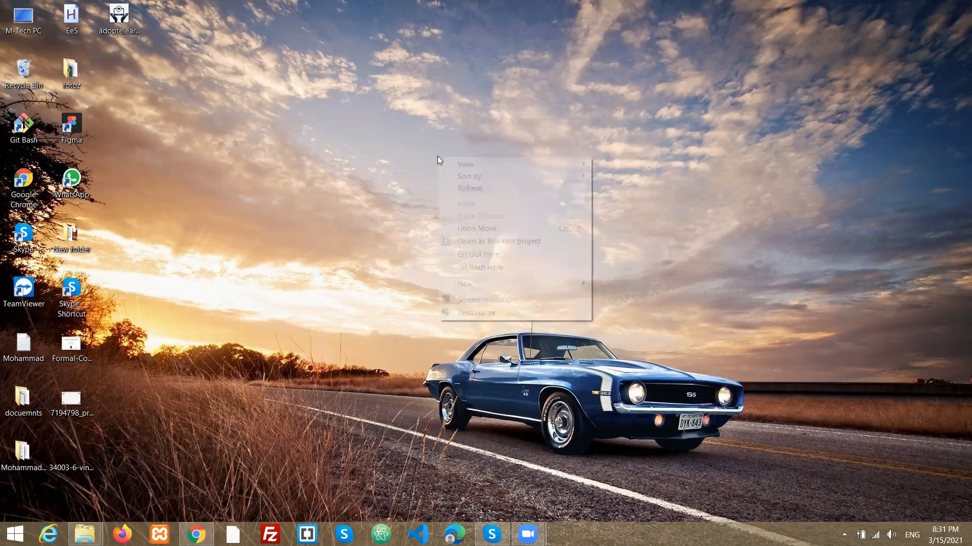
left_click(465, 191)
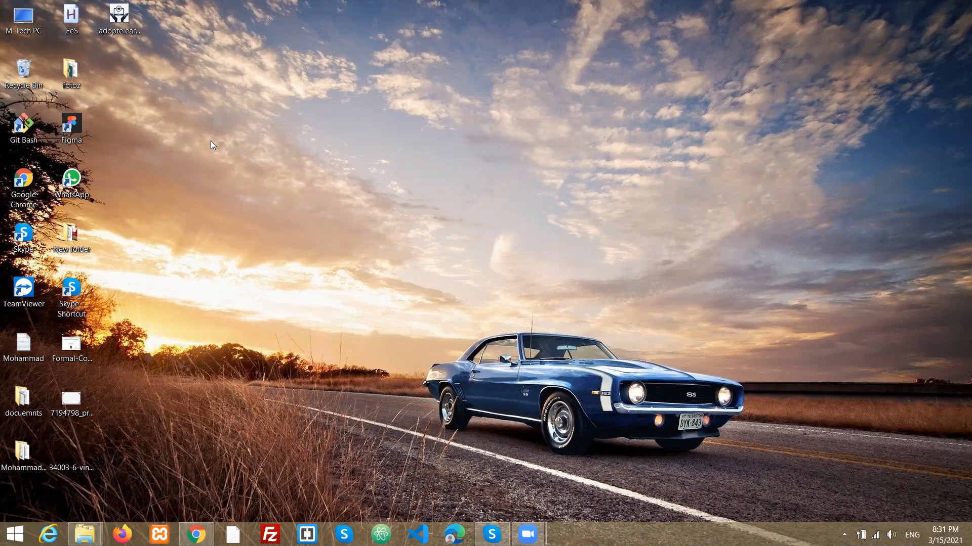
- Launch Word 2016 from the Start search and create a blank document
key("super")
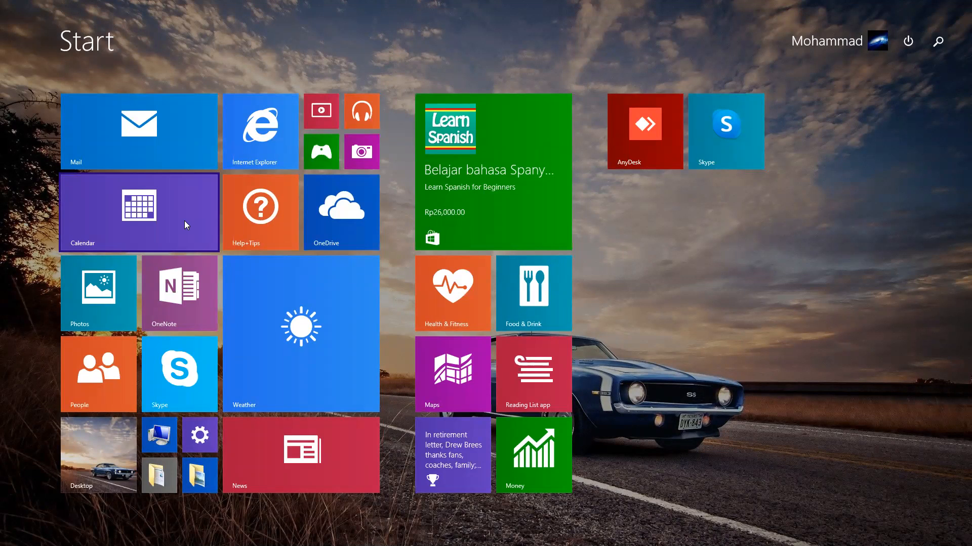
type("word 2016")
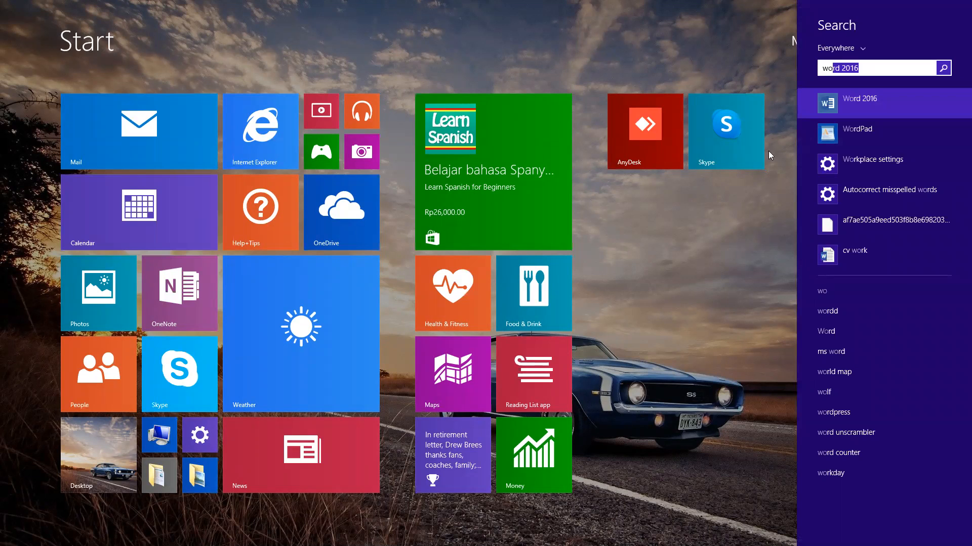
key("Return")
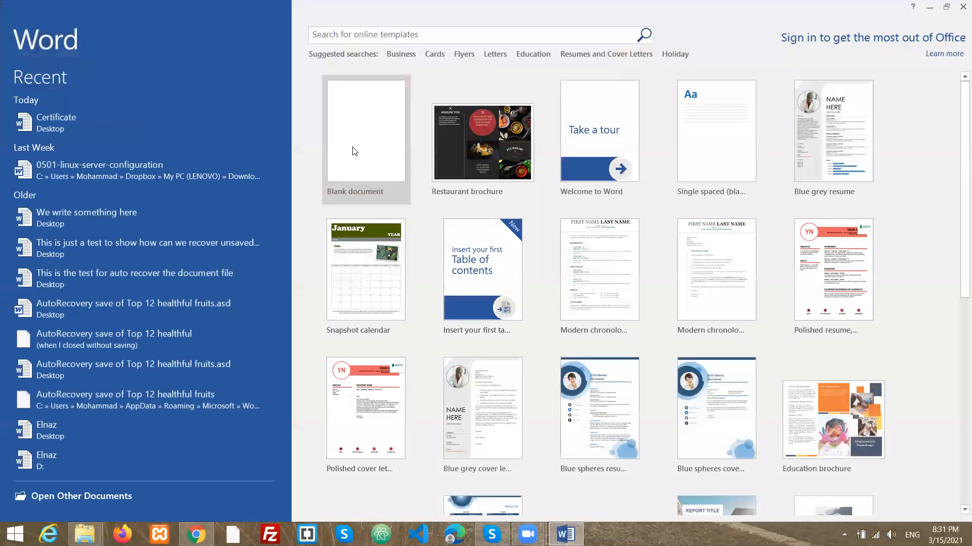
left_click(358, 148)
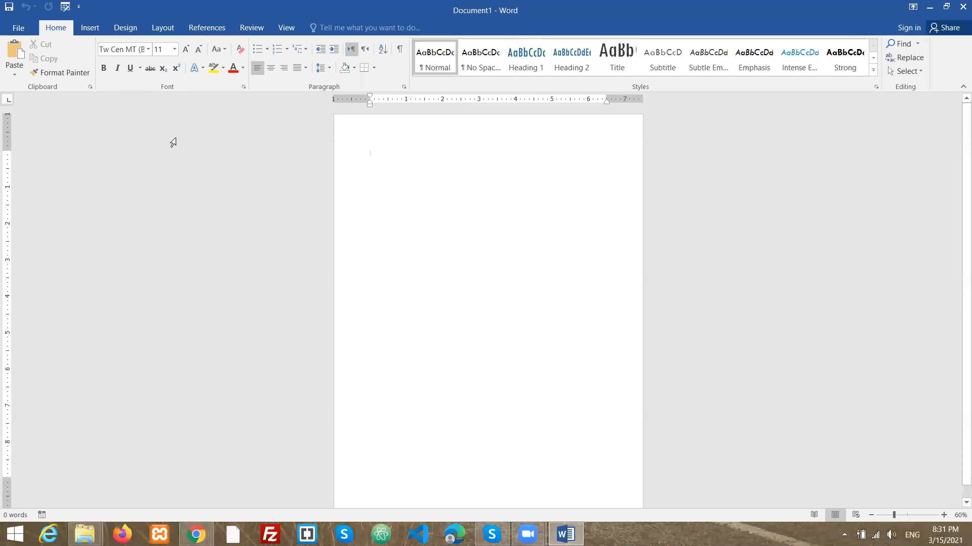
- Change the page orientation to Landscape
left_click(164, 24)
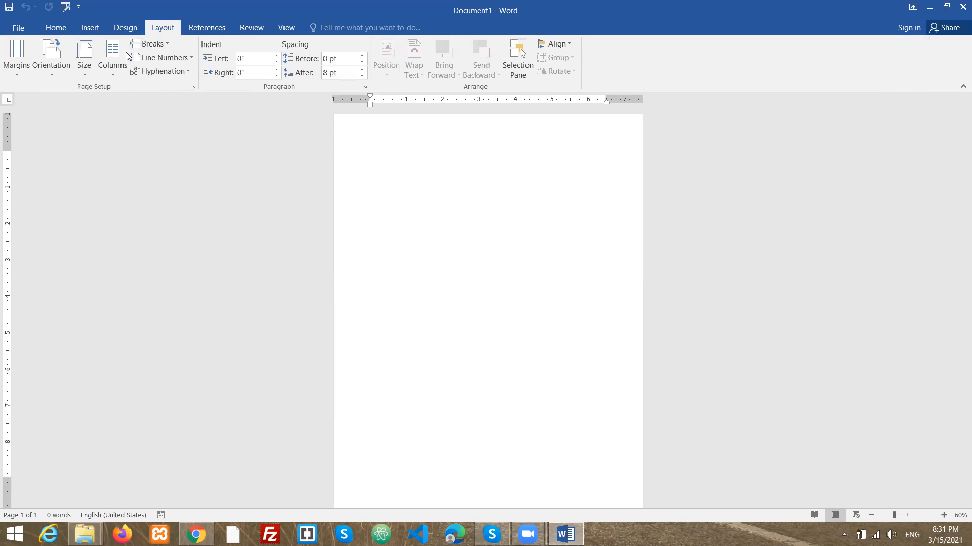
left_click(50, 72)
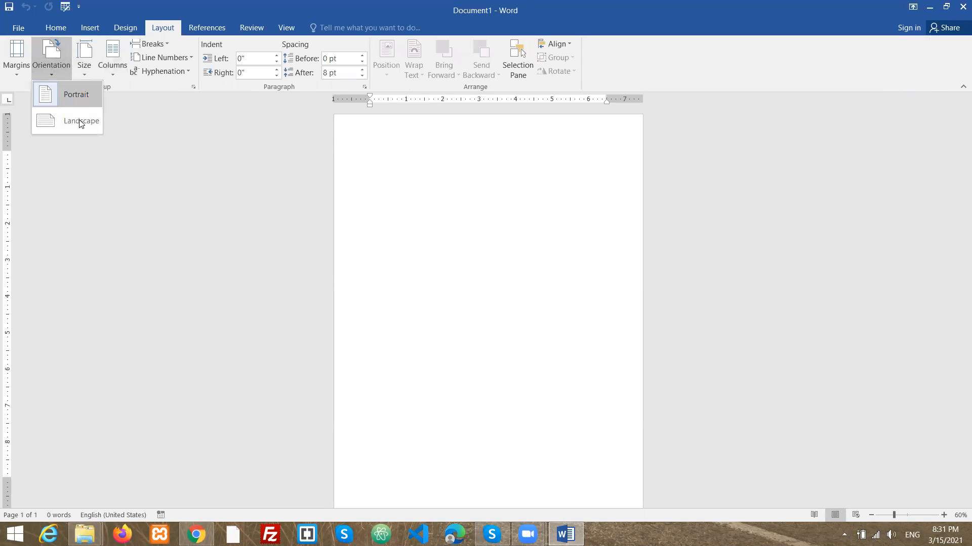
left_click(82, 120)
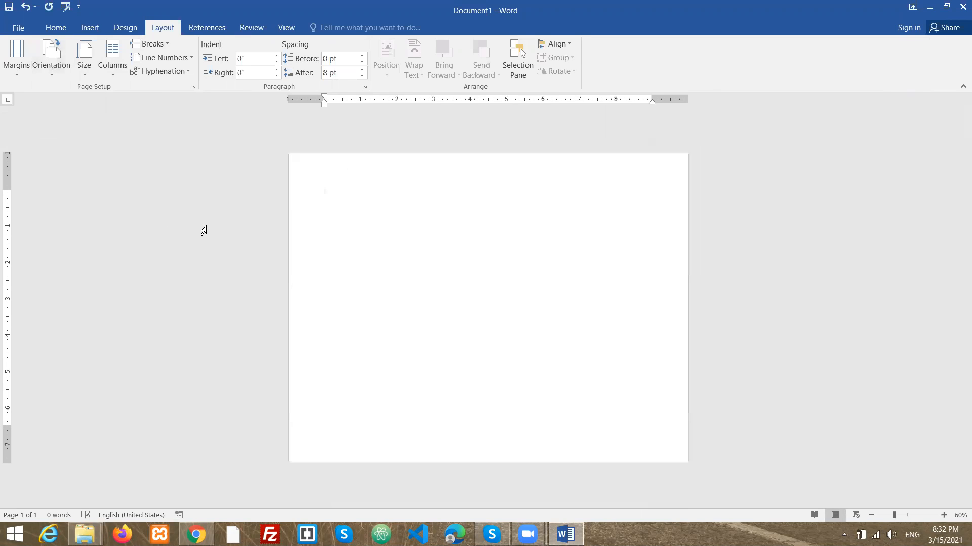
- Open Page Borders and choose the blue-and-white framed art pattern as the page border
left_click(126, 26)
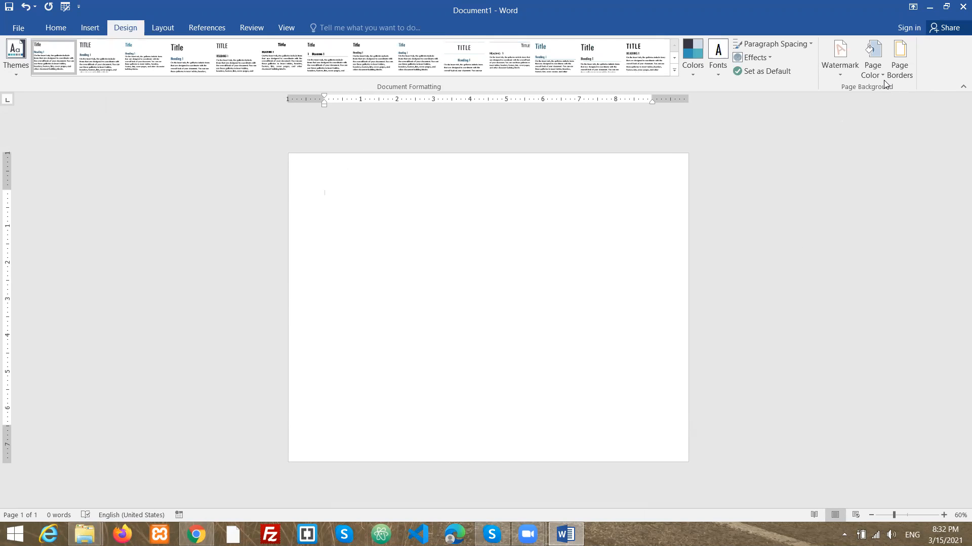
left_click(903, 74)
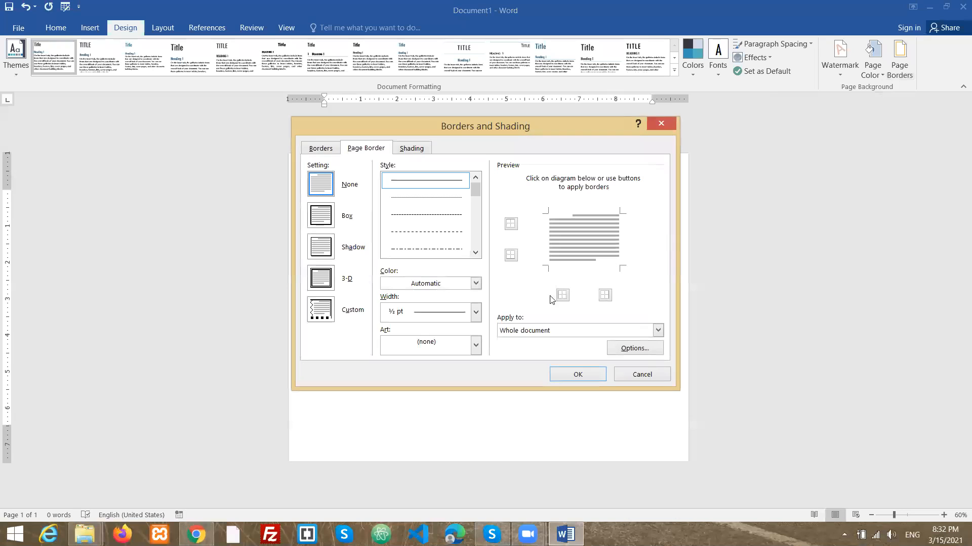
left_click(476, 346)
scroll(431, 392, "down", 1)
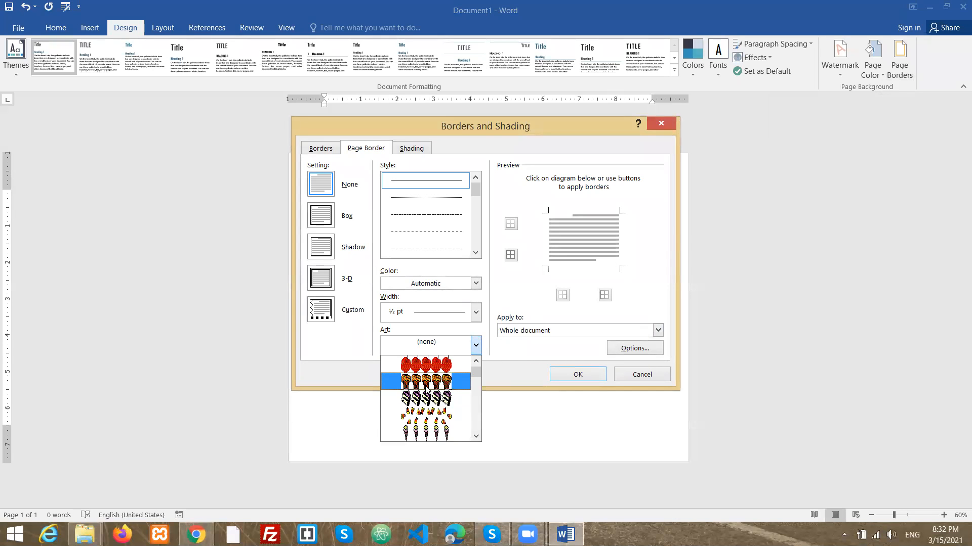
scroll(426, 389, "down", 5)
scroll(421, 390, "down", 8)
scroll(418, 393, "down", 8)
scroll(421, 389, "down", 1)
scroll(435, 395, "down", 4)
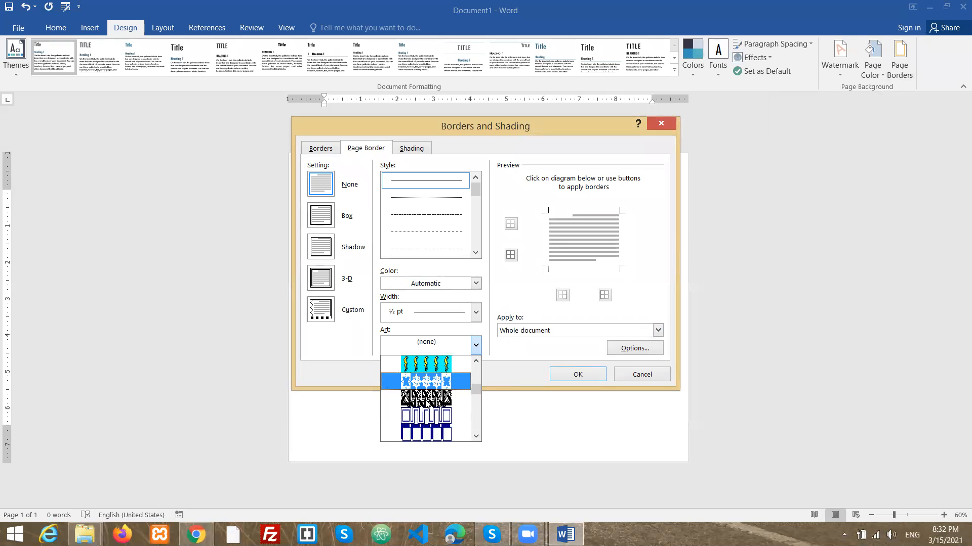
scroll(428, 403, "down", 1)
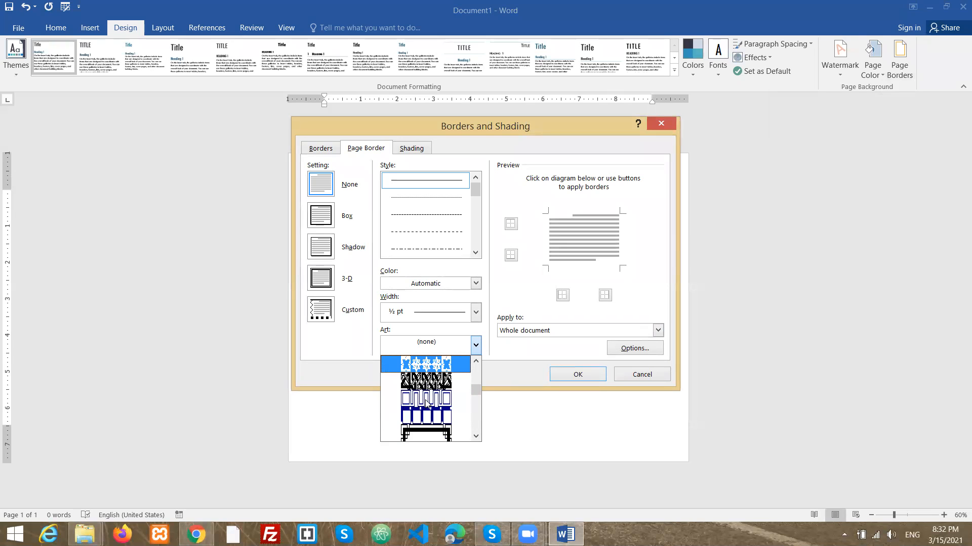
left_click(442, 437)
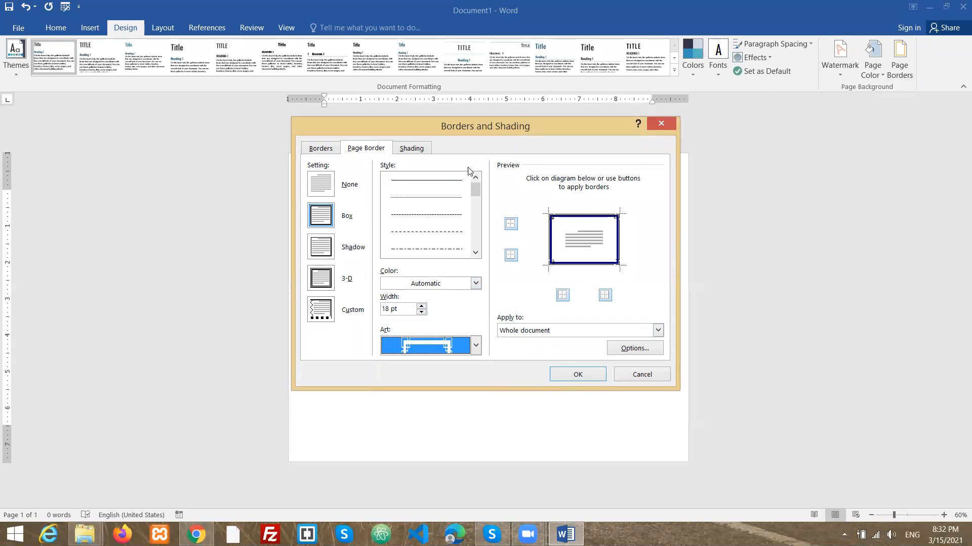
- Set the paragraph shading fill to white and apply the borders and shading settings
left_click(410, 150)
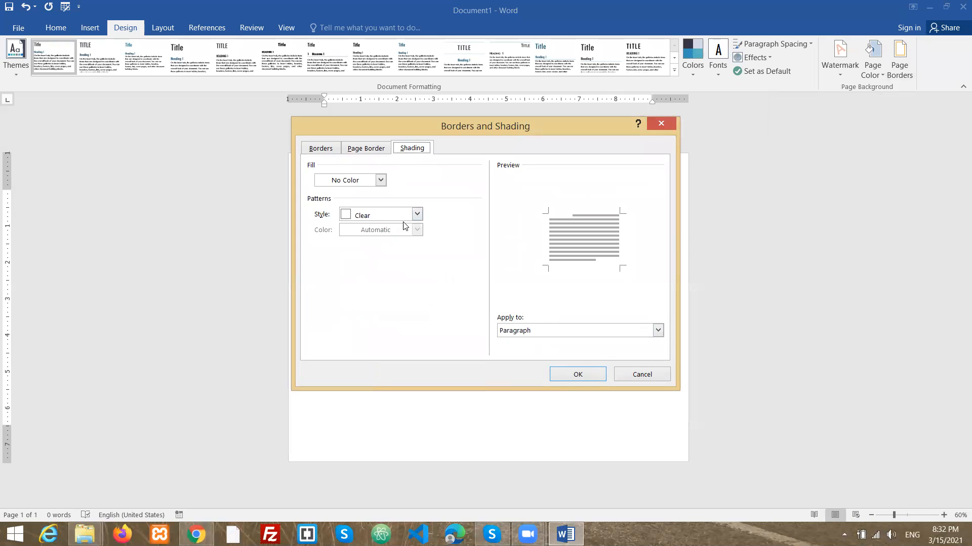
left_click(379, 180)
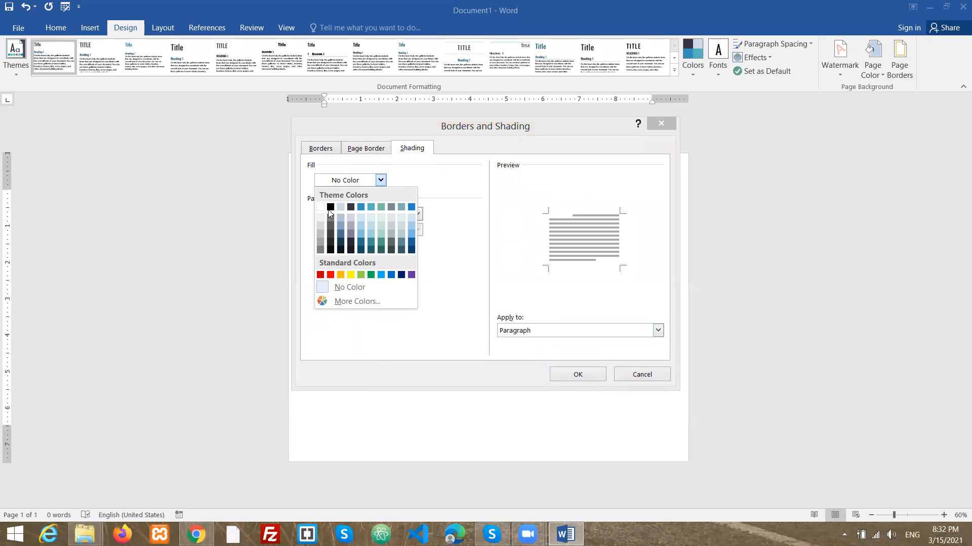
left_click(329, 211)
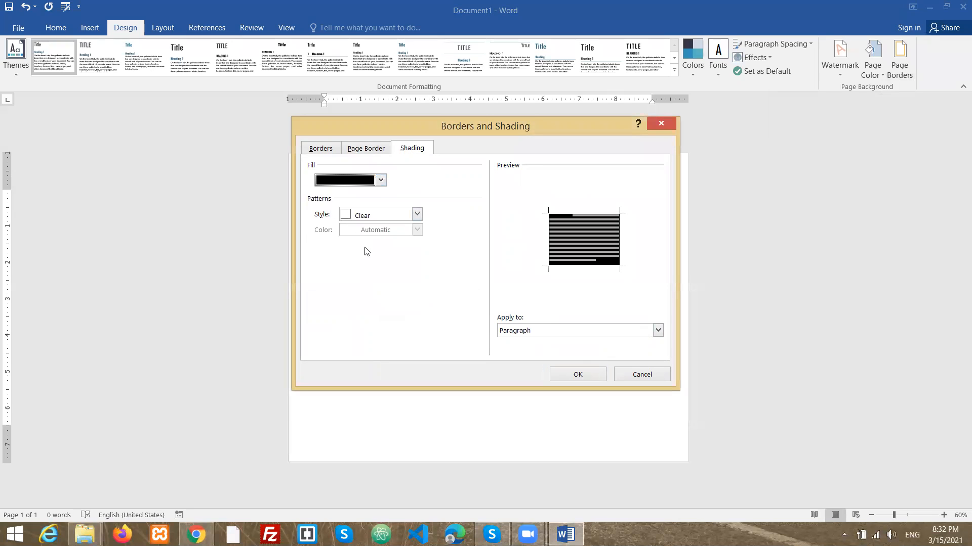
left_click(380, 180)
left_click(320, 207)
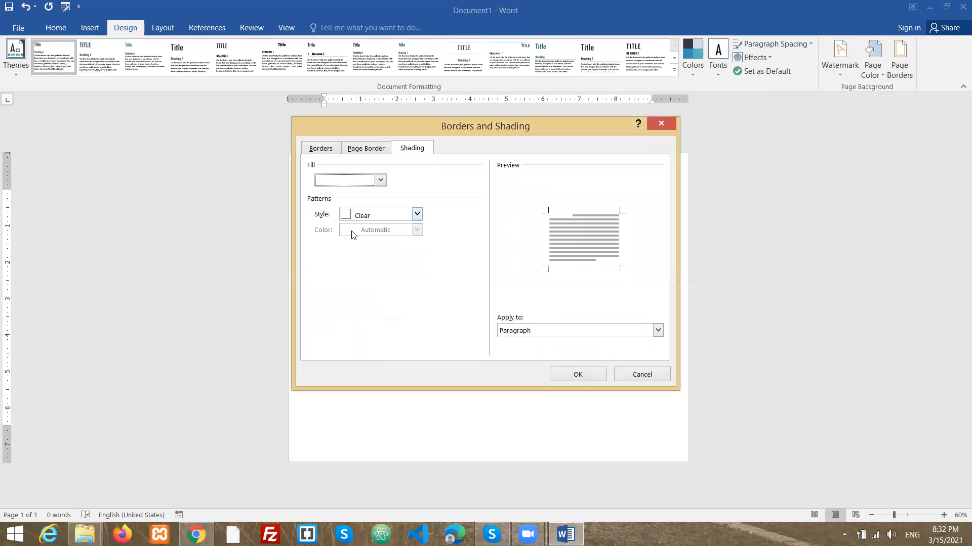
left_click(601, 379)
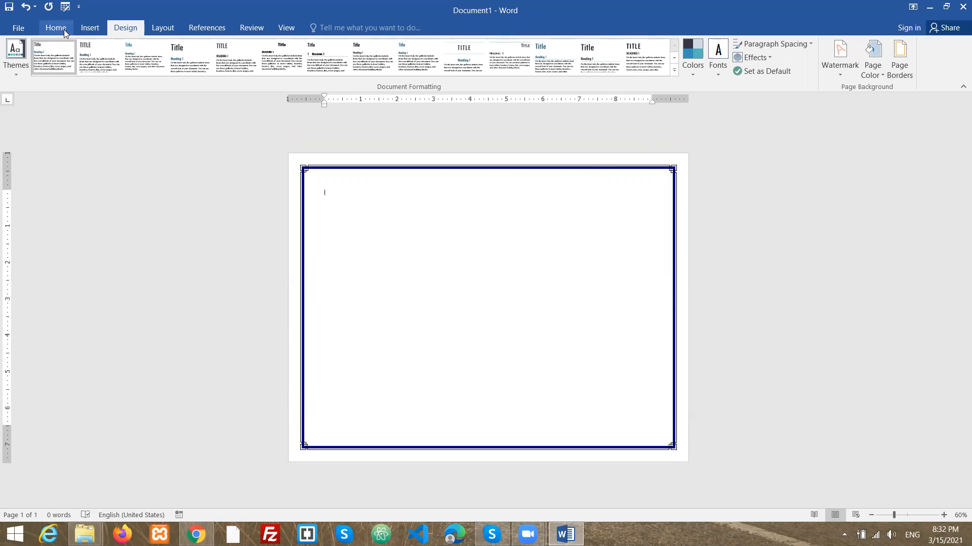
- Draw a text box about 5.07" wide and 0.69" tall near the top of the bordered page
left_click(89, 27)
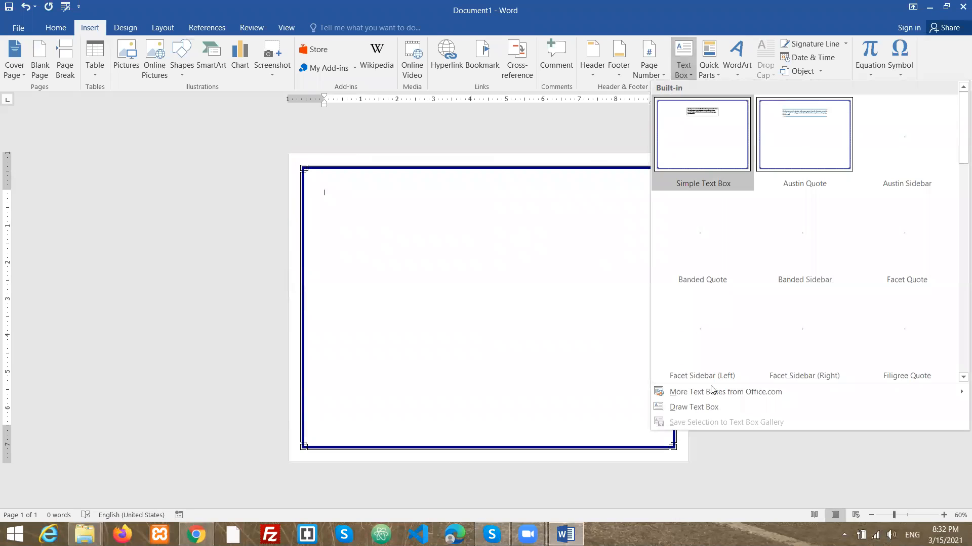
left_click(679, 408)
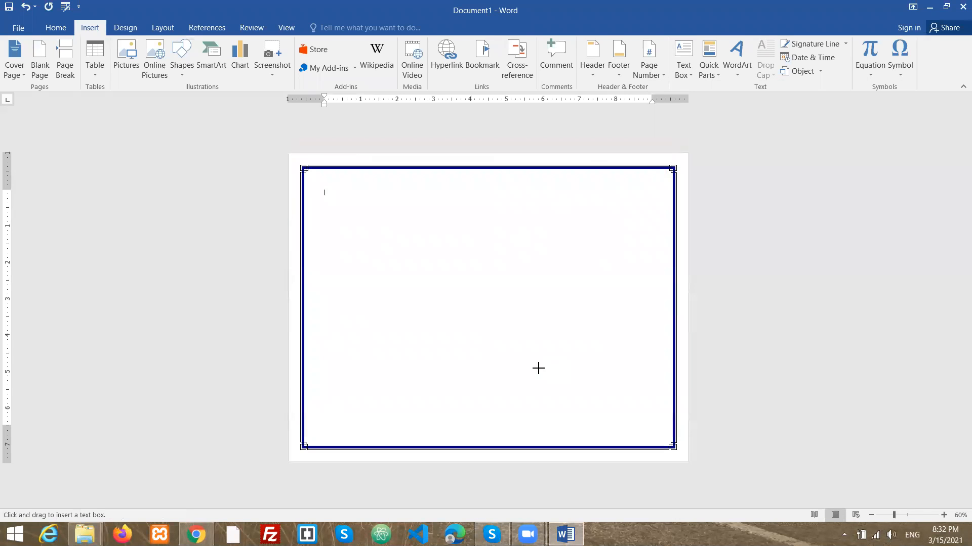
mouse_move(392, 180)
left_mouse_down()
mouse_move(440, 199)
mouse_move(582, 206)
left_mouse_up()
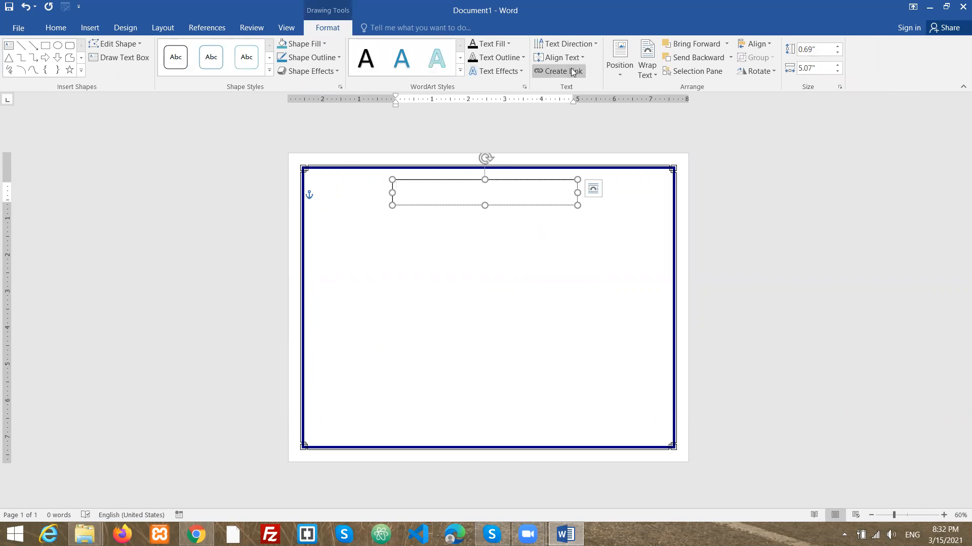
- Align the text box's text to the middle and increase its font size to 20
left_click(569, 57)
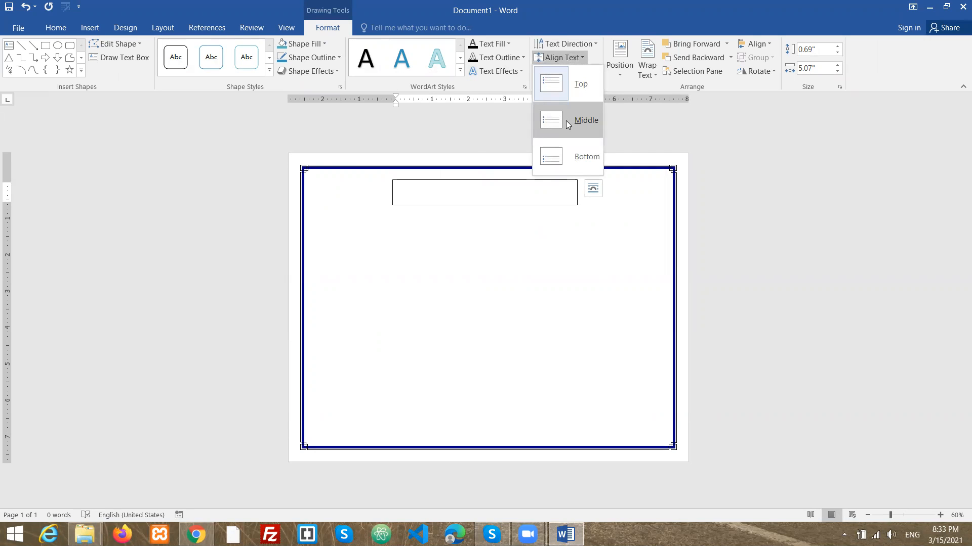
left_click(568, 124)
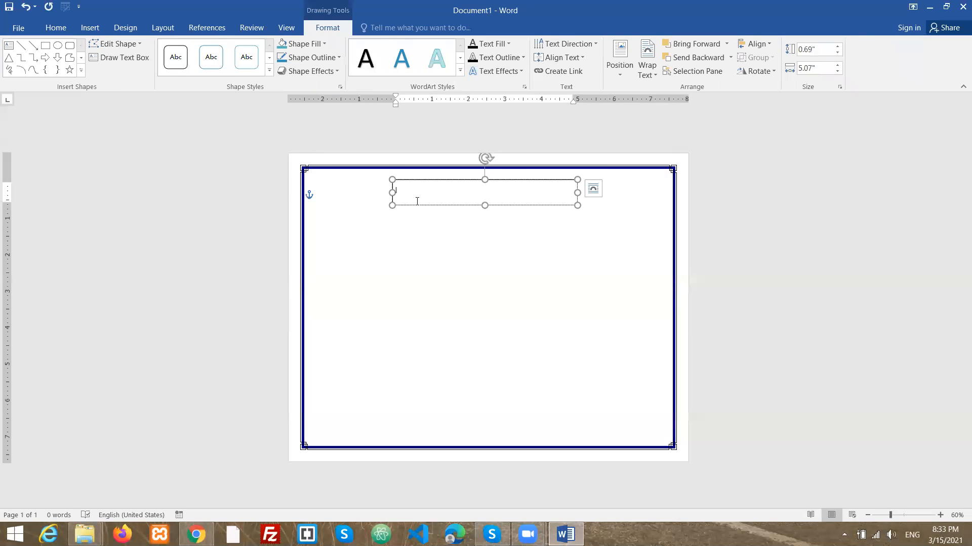
right_click(400, 196)
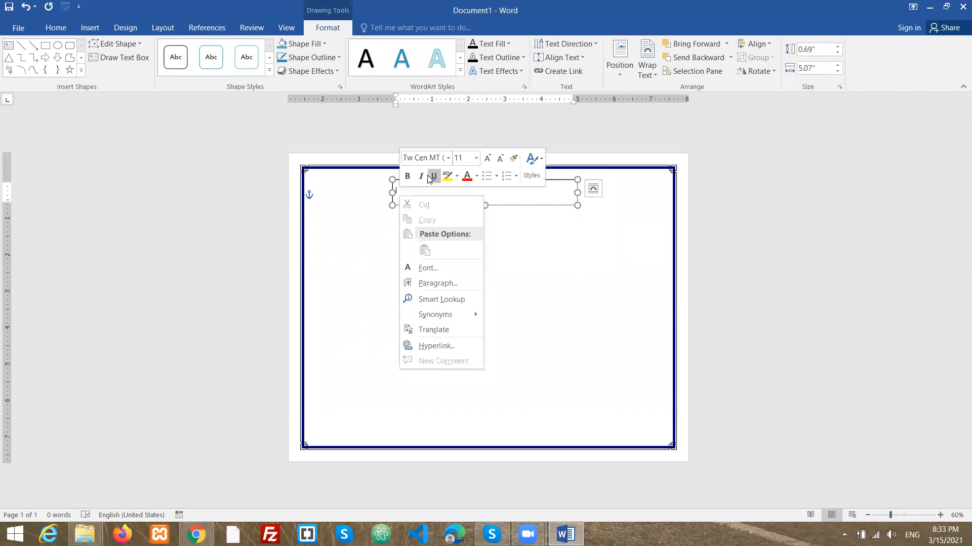
left_click(487, 160)
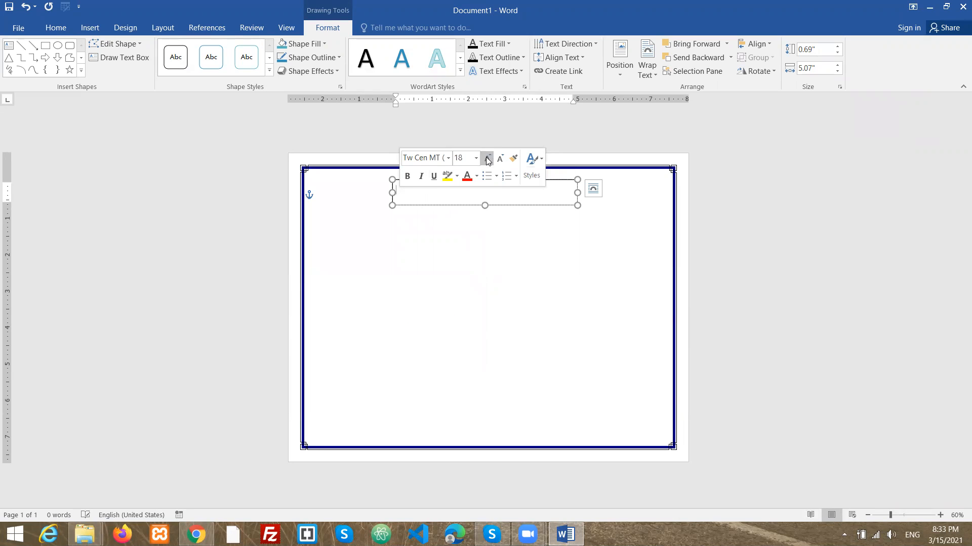
left_click(487, 160)
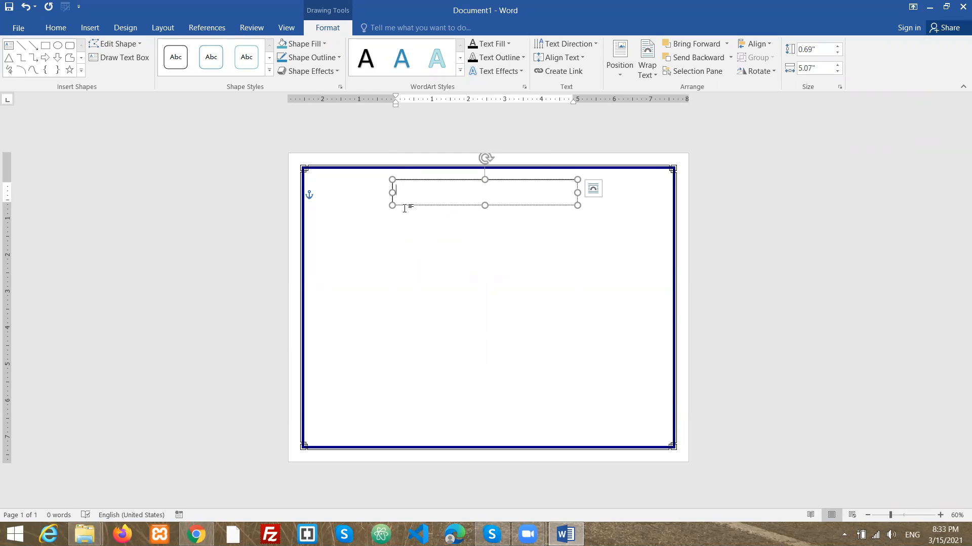
- Type "Codding Center" into the text box
left_click(56, 28)
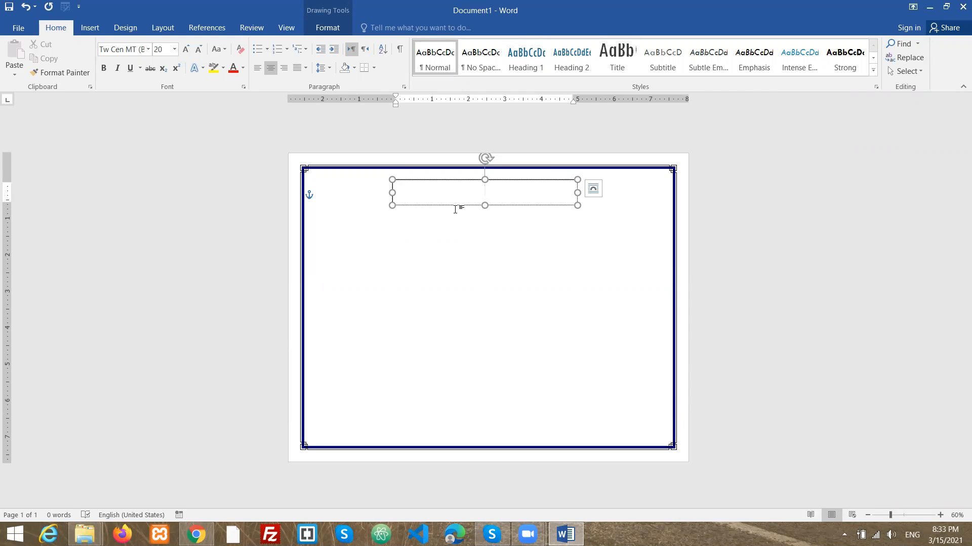
type("Co")
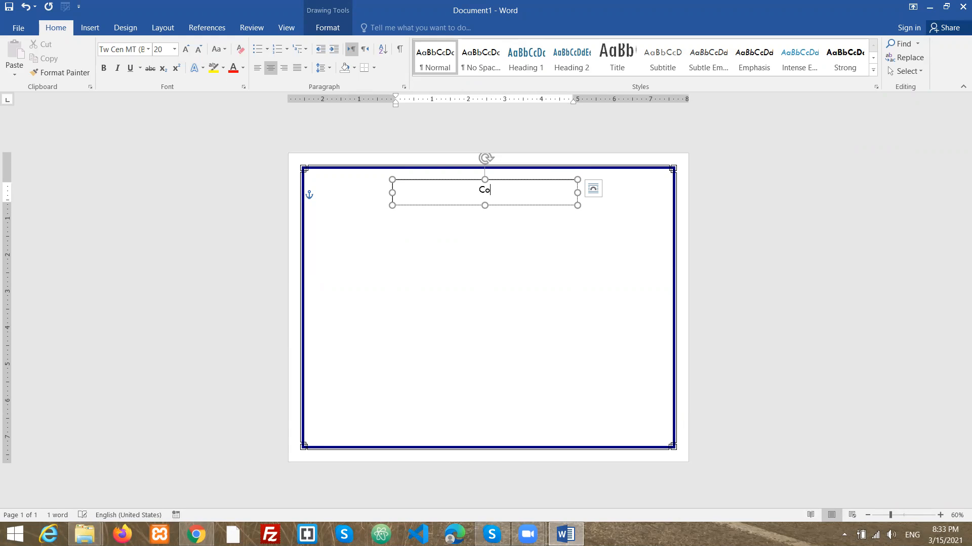
type("dding C")
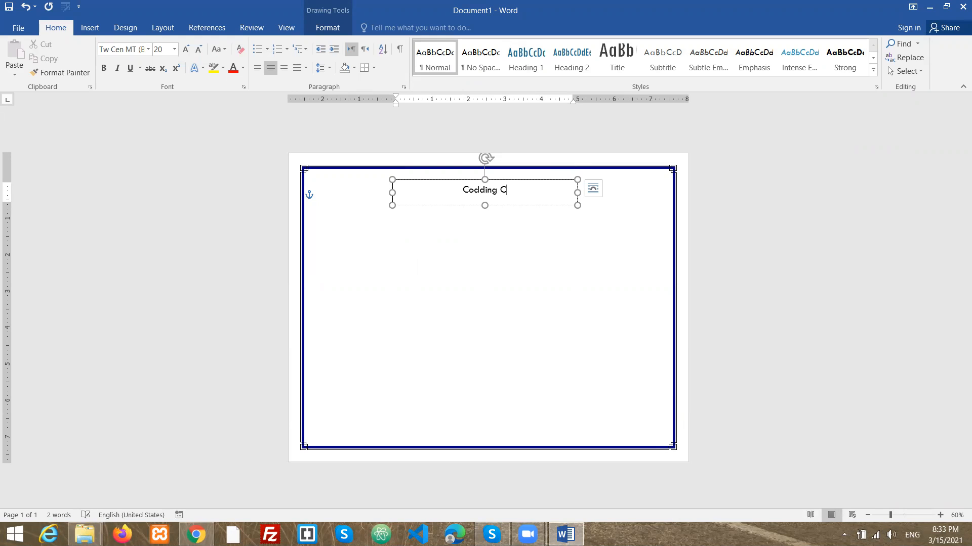
type("enter")
- Select the "Codding Center" text and change its font color to dark blue
left_click_drag(547, 193, 293, 196)
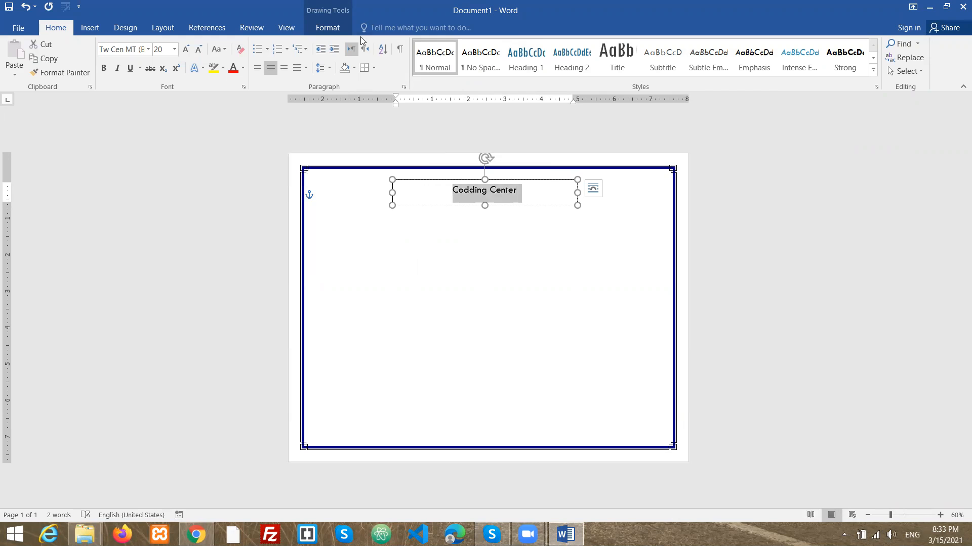
left_click(242, 68)
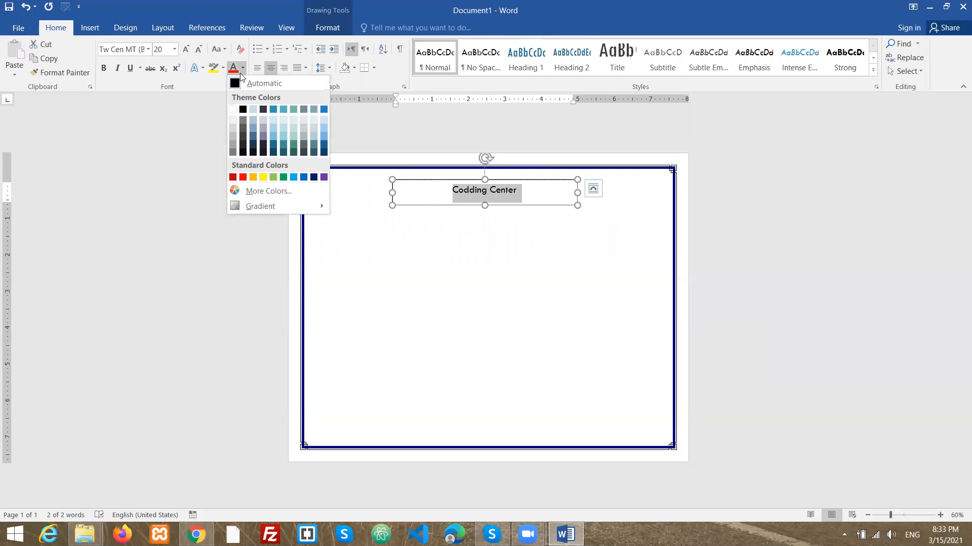
left_click(313, 177)
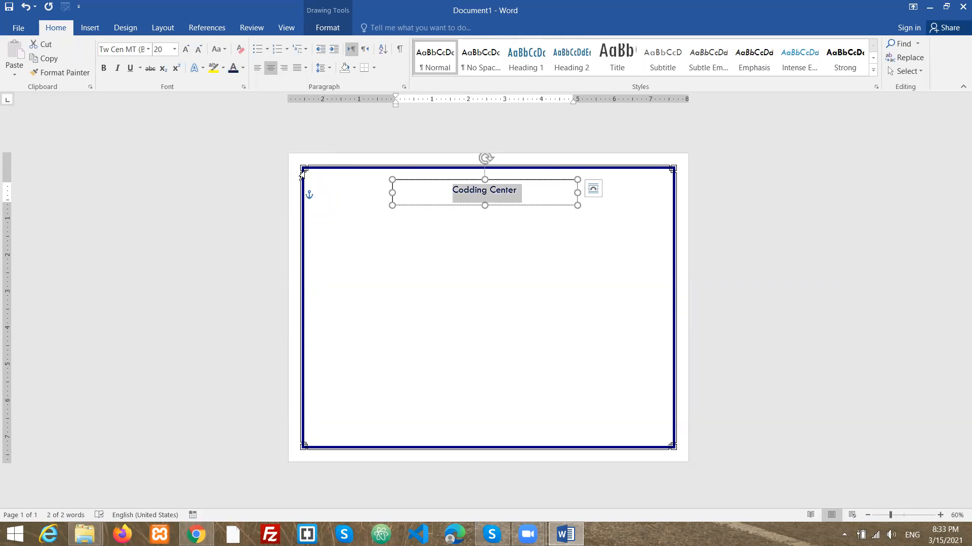
- Change the "Codding Center" text's font to Bodoni MT Black
left_click(147, 50)
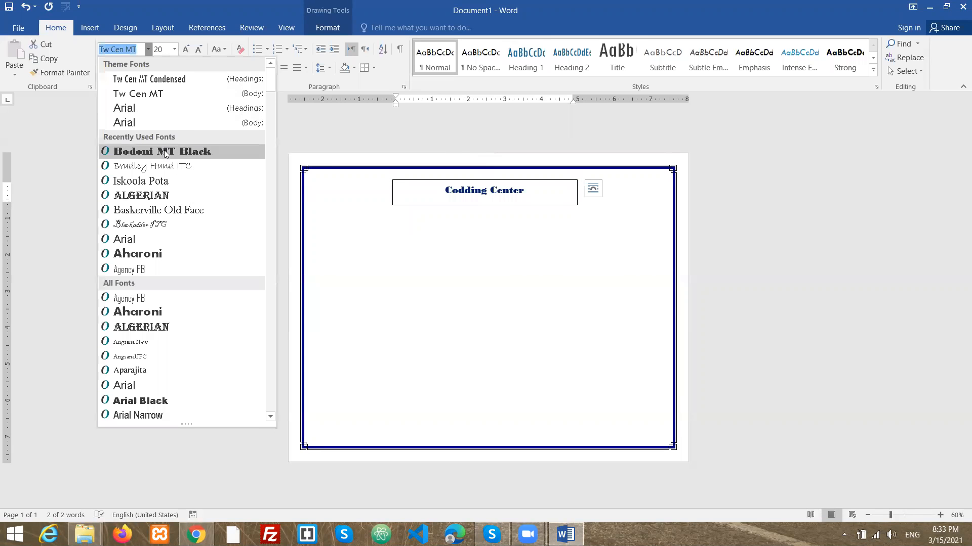
left_click(164, 150)
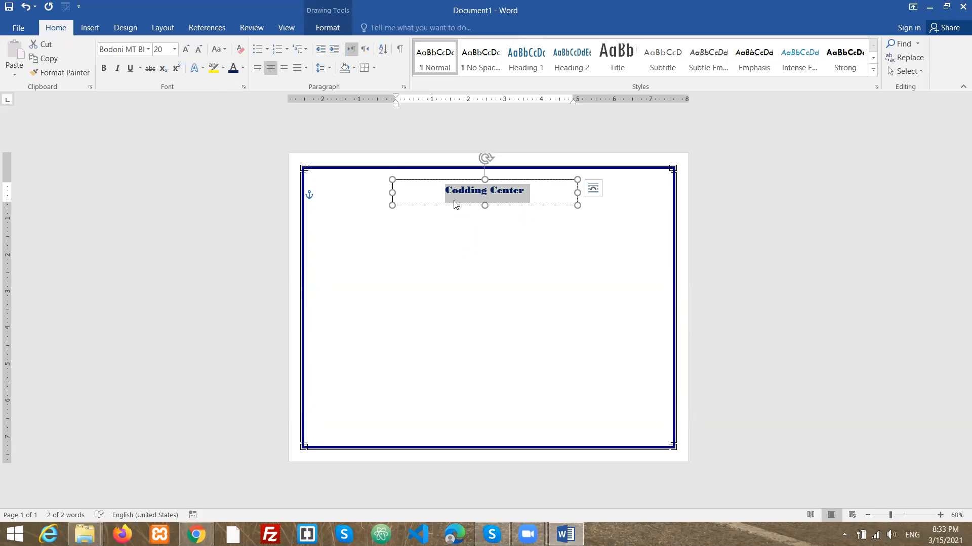
left_click(540, 225)
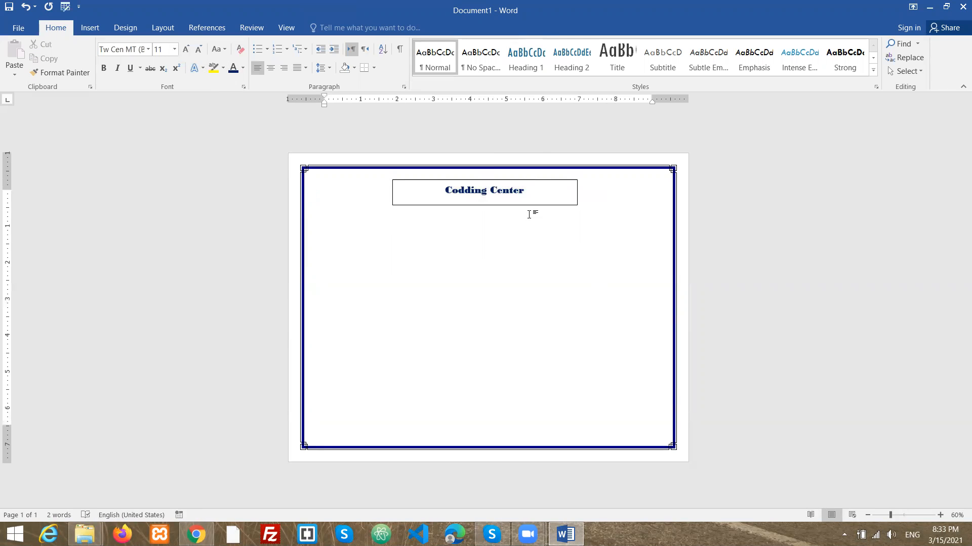
- Remove the fill and the outline from the "Codding Center" text box
left_click(543, 194)
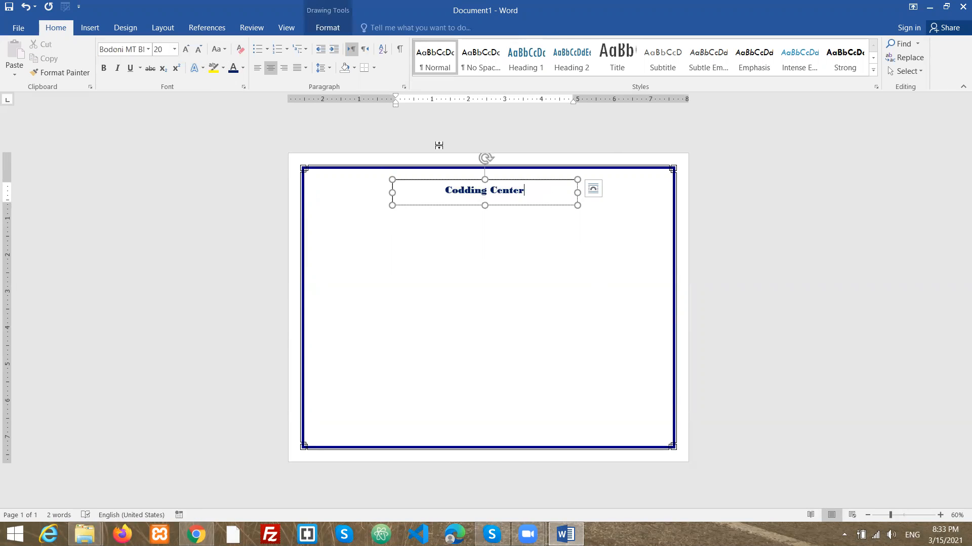
left_click(320, 28)
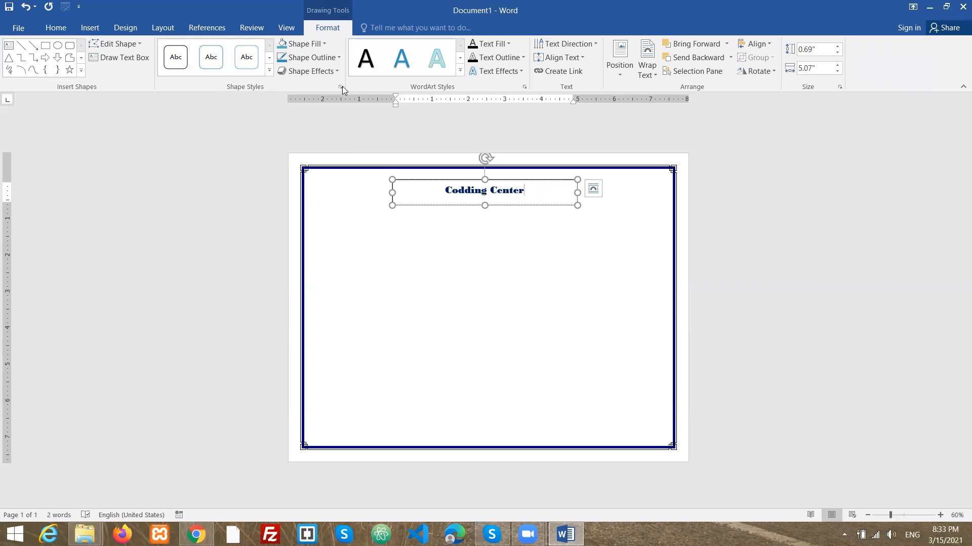
left_click(304, 44)
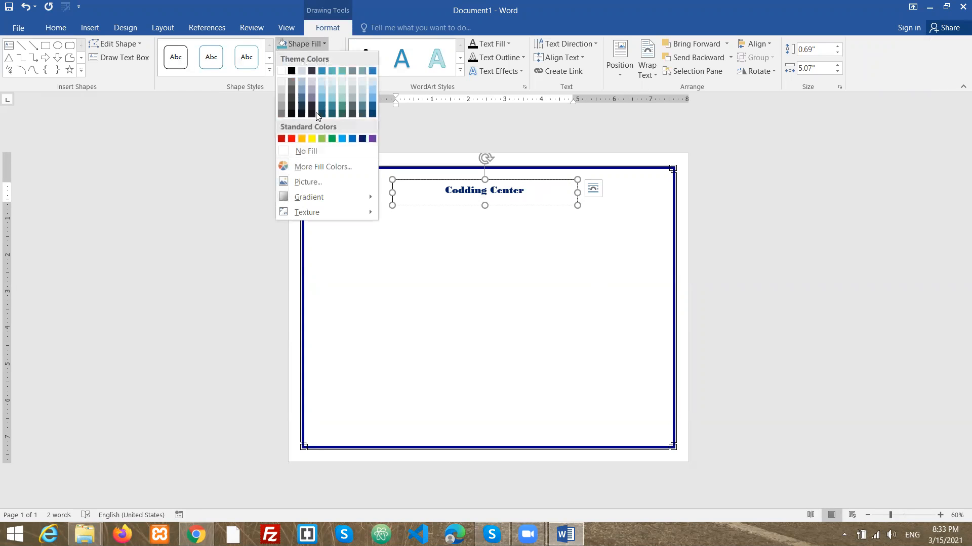
left_click(305, 152)
left_click(326, 62)
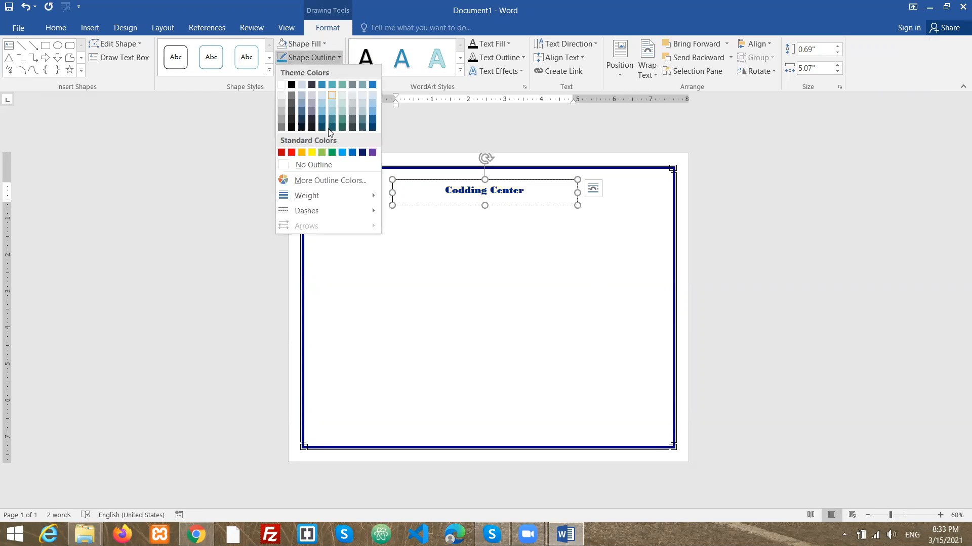
left_click(322, 164)
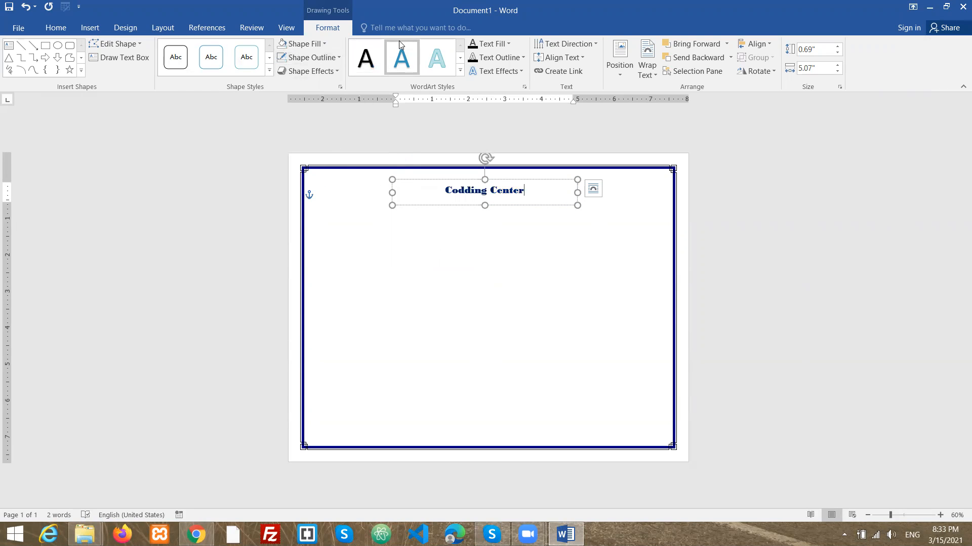
left_click(652, 25)
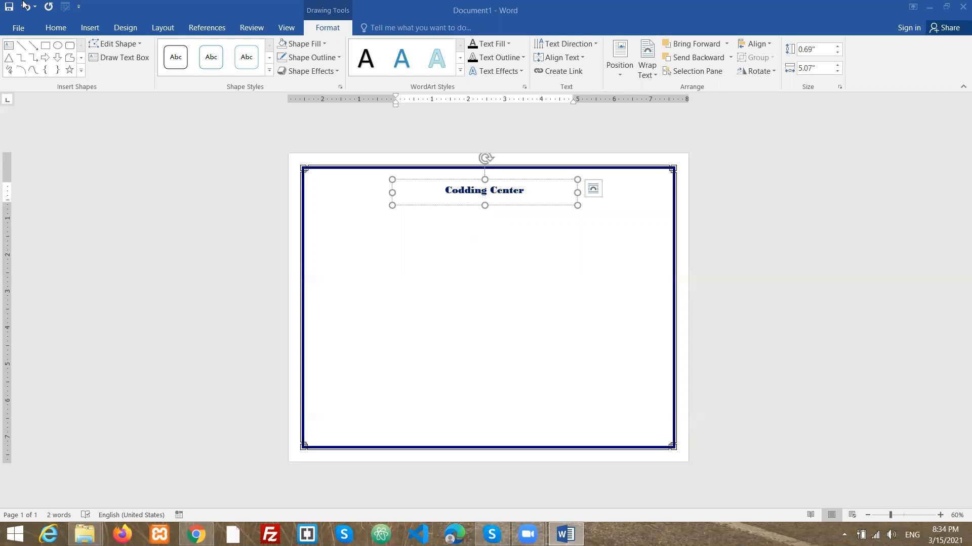
- Draw a second text box about 6.6" wide and 0.71" tall below the title
left_click(90, 30)
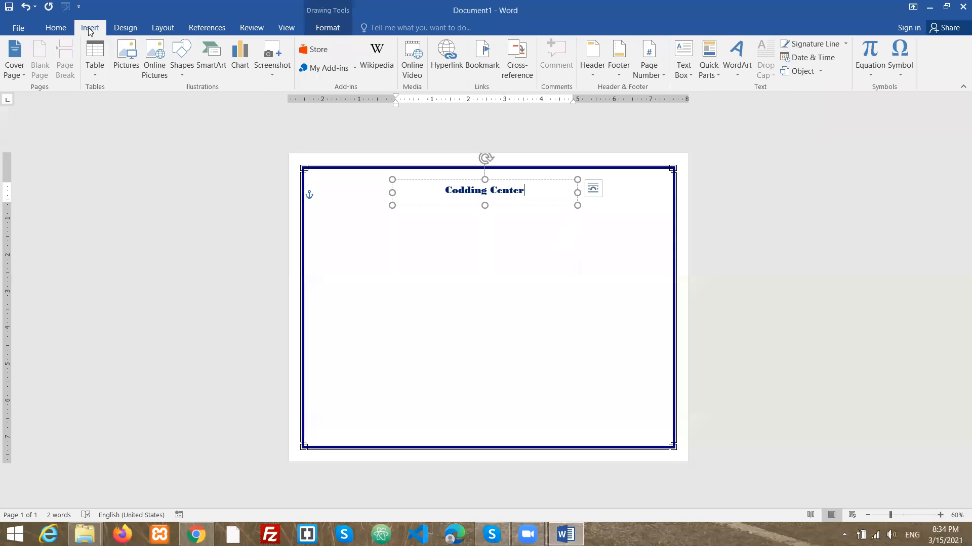
left_click(682, 71)
left_click(678, 81)
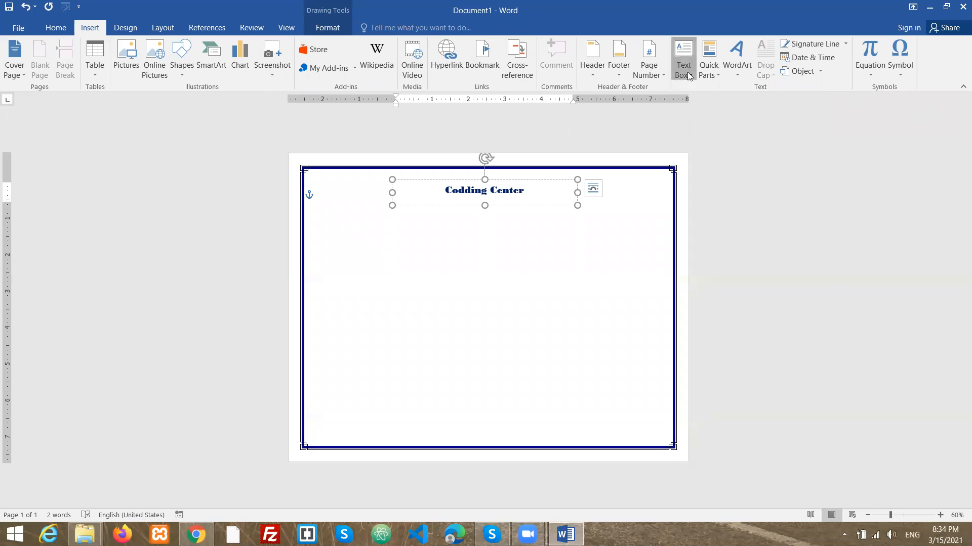
left_click(683, 80)
left_click(695, 106)
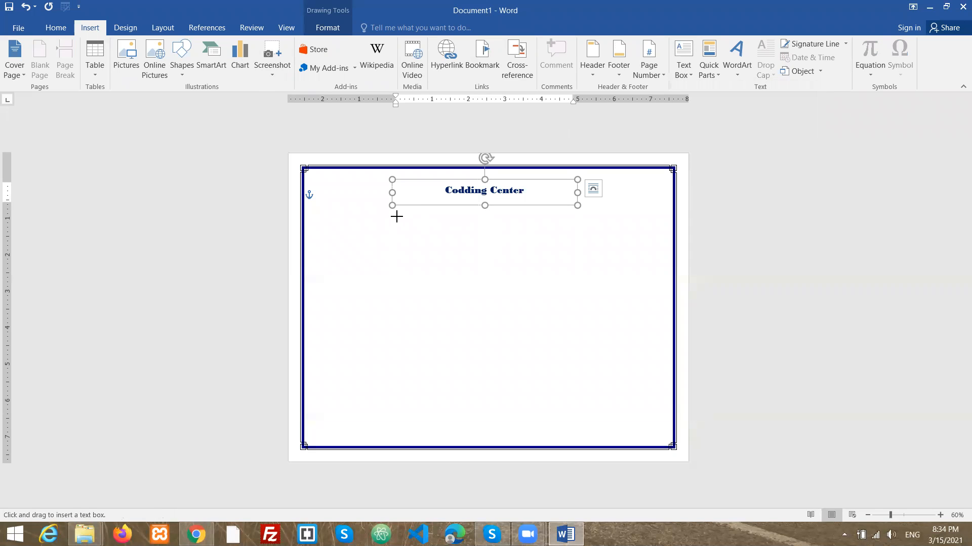
mouse_move(393, 211)
left_mouse_down()
mouse_move(464, 241)
mouse_move(590, 240)
mouse_move(581, 250)
mouse_move(623, 250)
mouse_move(633, 237)
left_mouse_up()
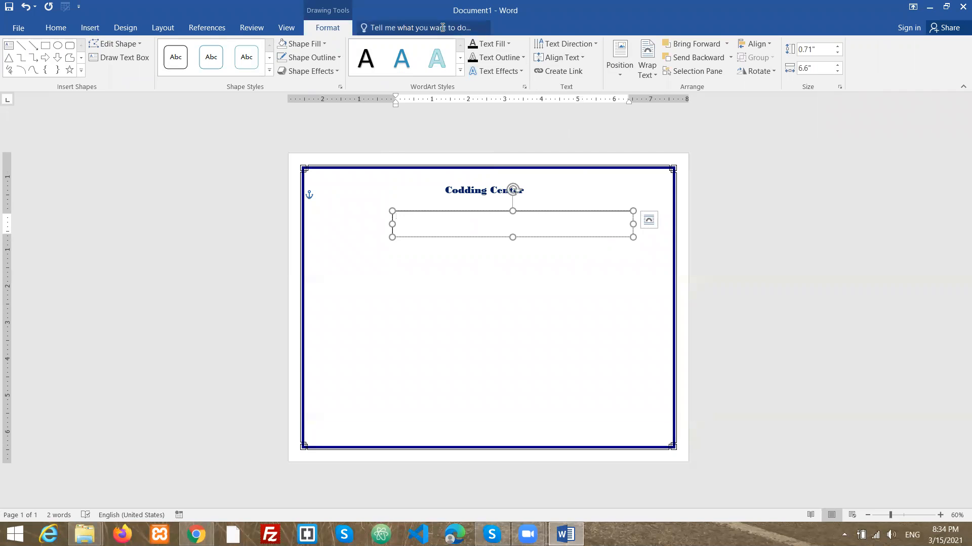
- Align the new text box's text to the middle, center it horizontally, and increase its font size to 24
left_click(561, 59)
left_click(545, 127)
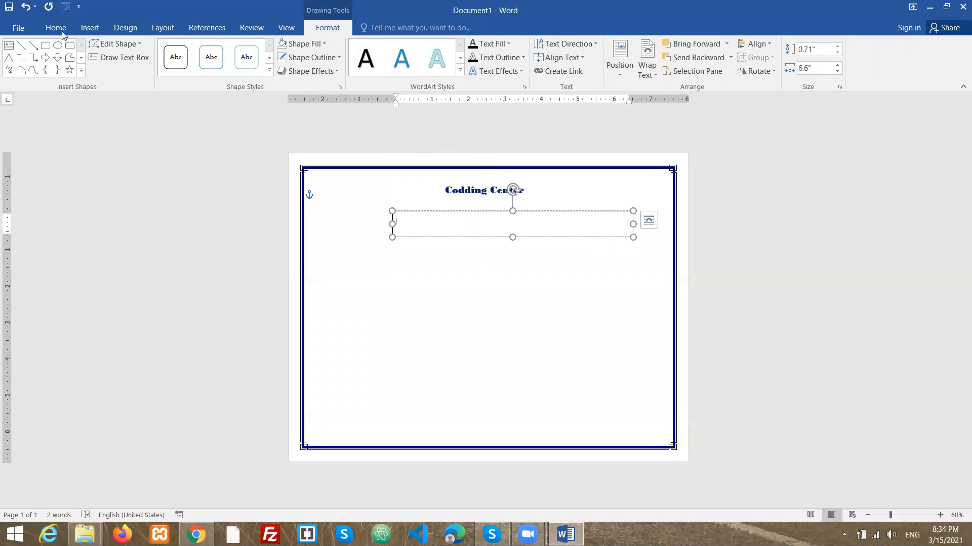
left_click(56, 28)
left_click(270, 70)
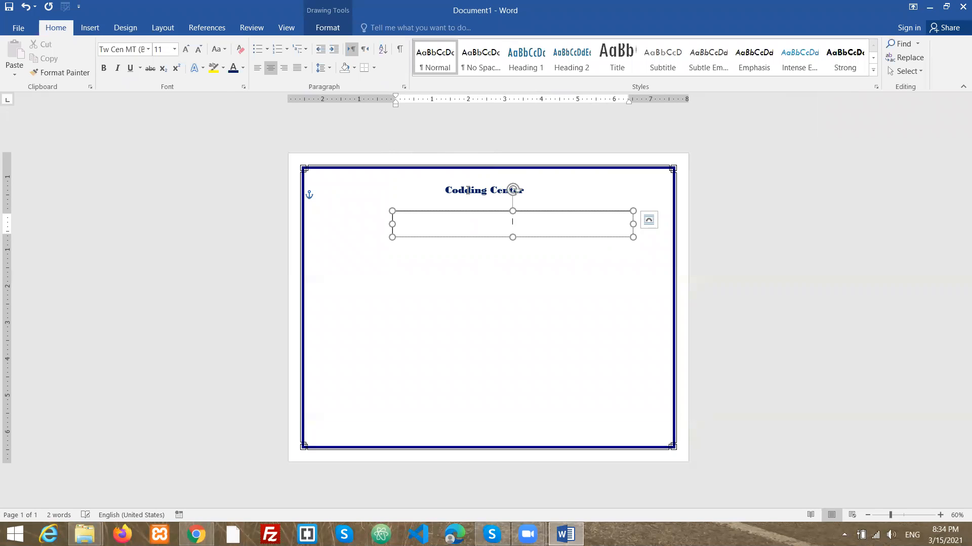
left_click(243, 68)
left_click(243, 109)
left_click(187, 50)
left_click(187, 50)
left_click(186, 50)
left_click(186, 50)
left_click(187, 50)
left_click(188, 50)
- Type "Certificate of Compleation" into the text box and replace the misspelled word with the suggestion "Compellation"
type("tificate of Comp")
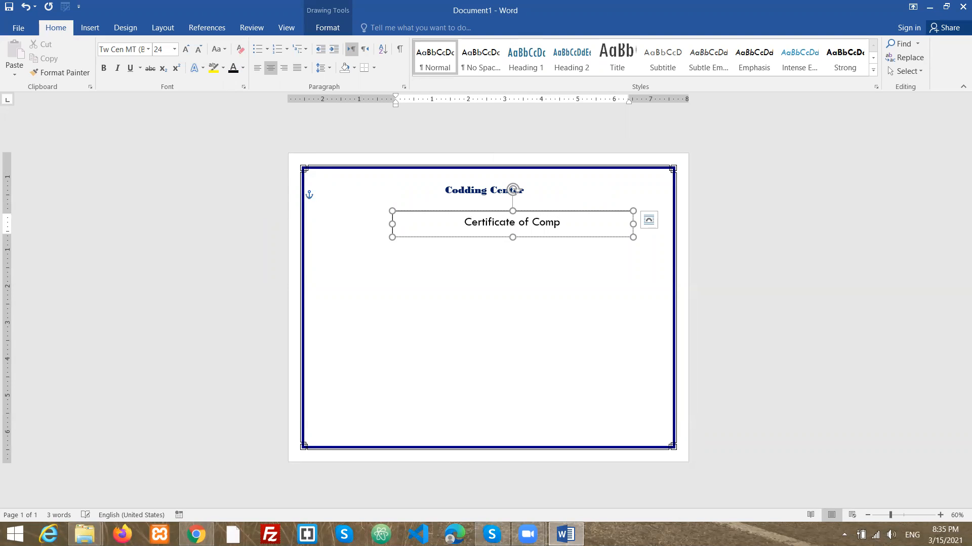
type("let")
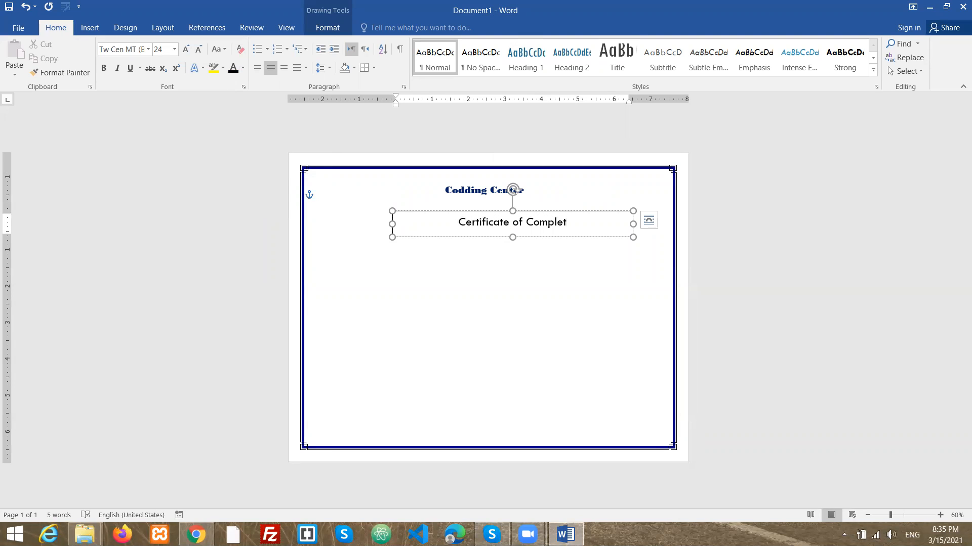
type("ation")
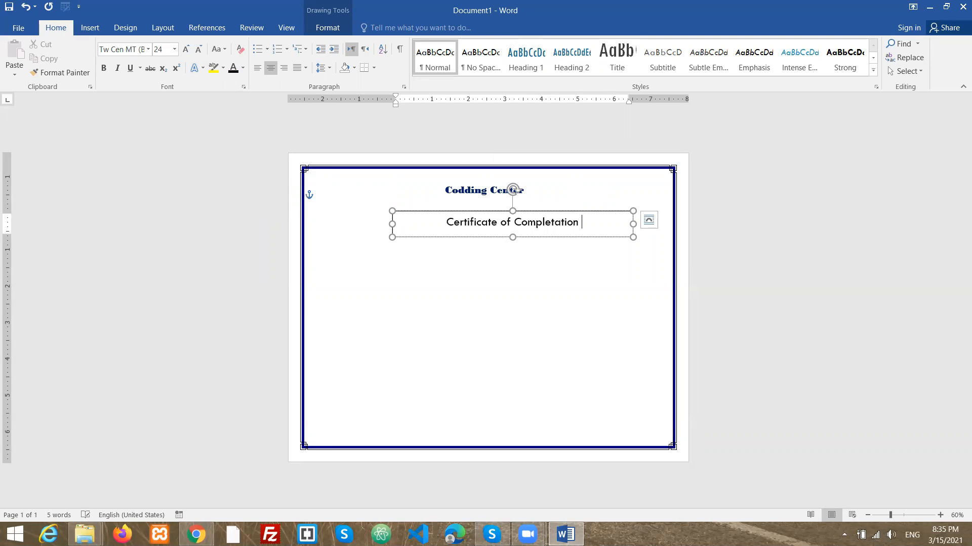
right_click(553, 224)
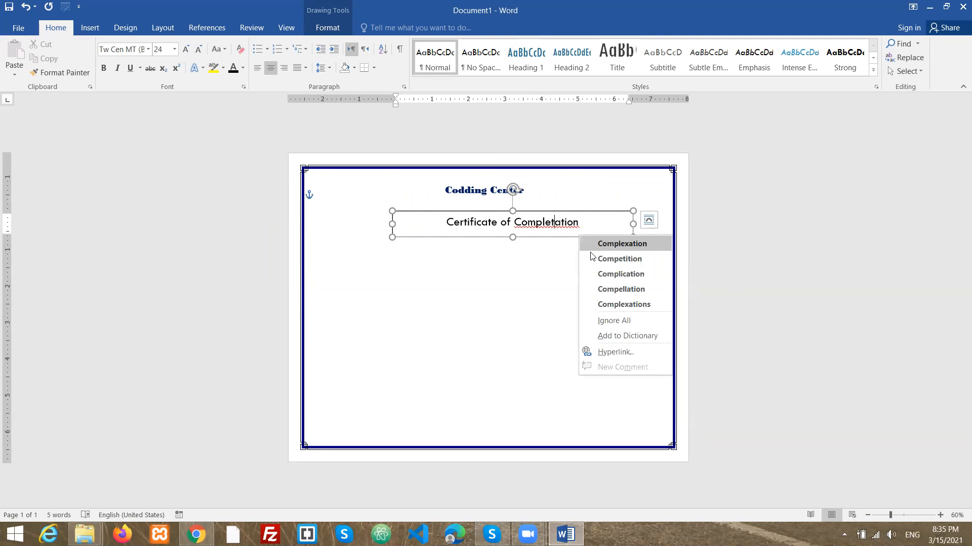
left_click(611, 292)
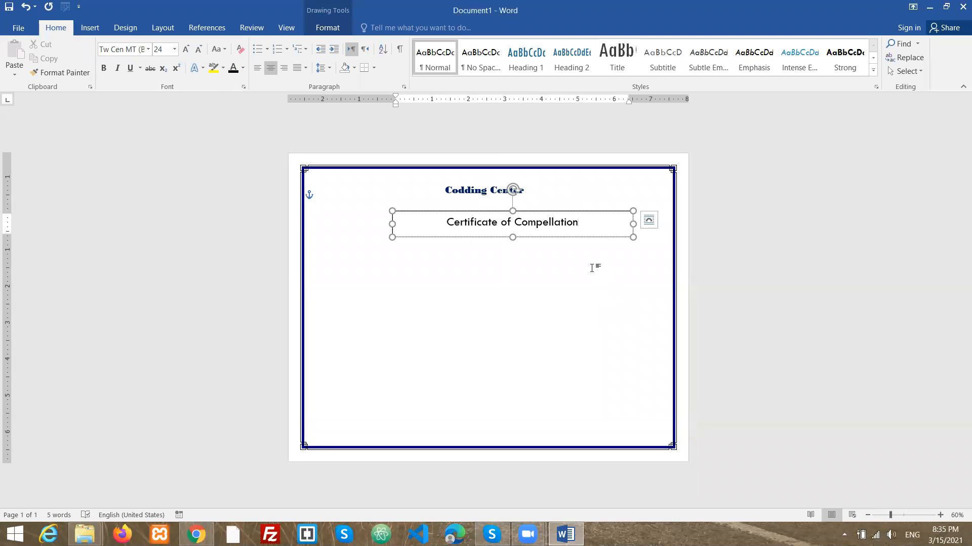
- Move the certificate text box up under the title and remove its fill and outline
left_click_drag(593, 211, 571, 204)
left_click(327, 29)
left_click(306, 44)
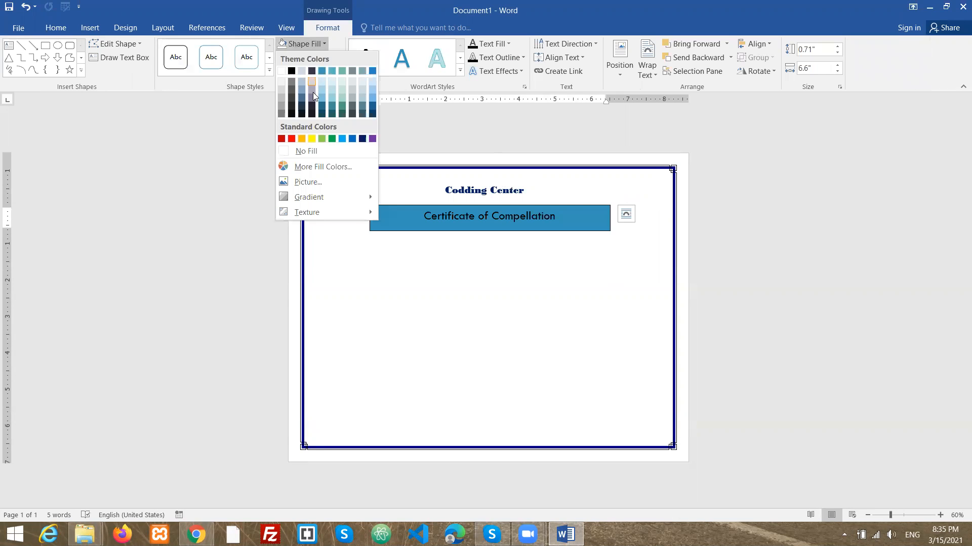
left_click(308, 152)
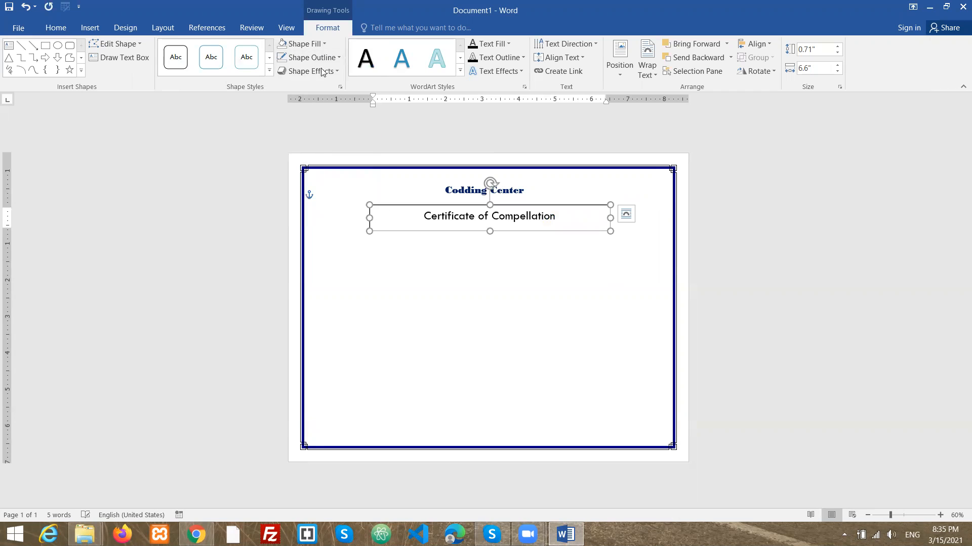
left_click(311, 58)
left_click(319, 166)
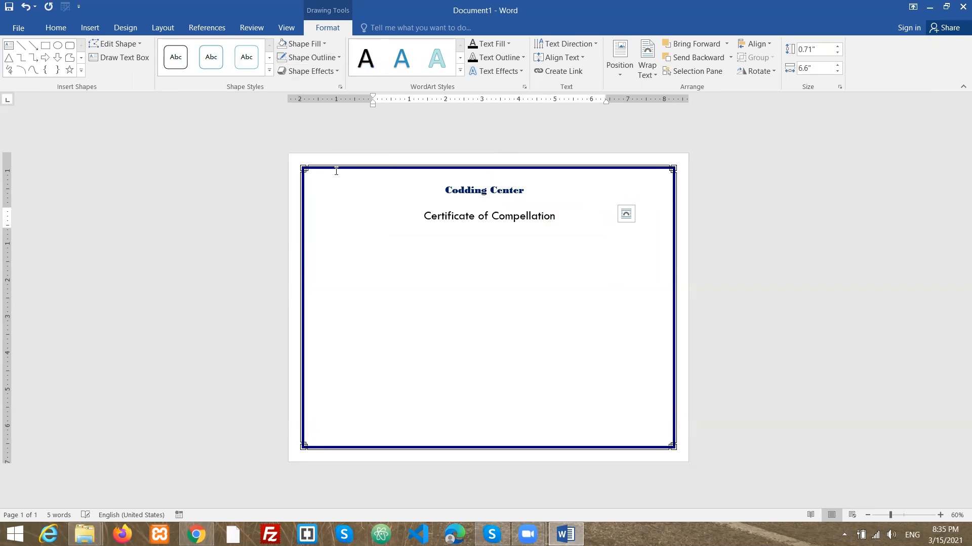
- Nudge the certificate text box into place just below the "Codding Center" title
left_click(478, 264)
left_click(569, 205)
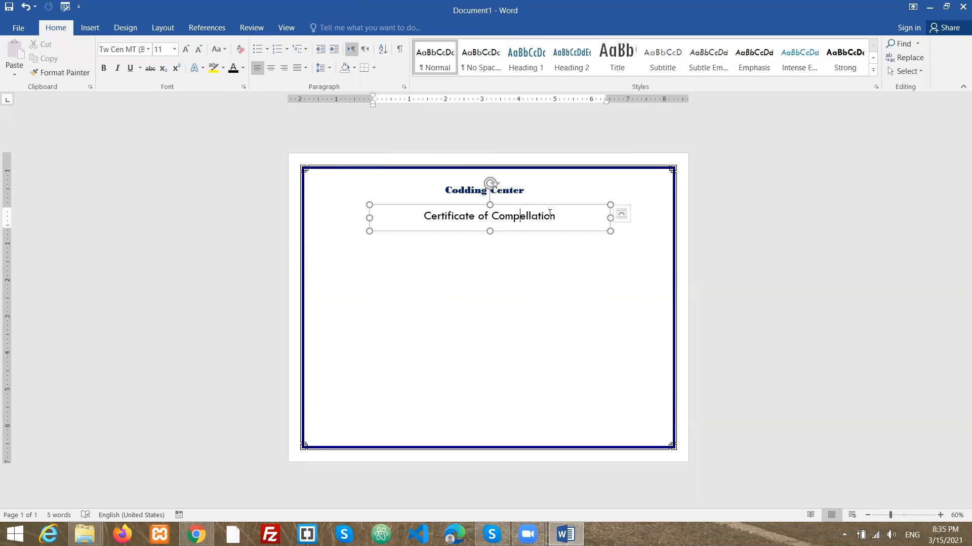
left_click_drag(570, 206, 562, 198)
left_click(546, 245)
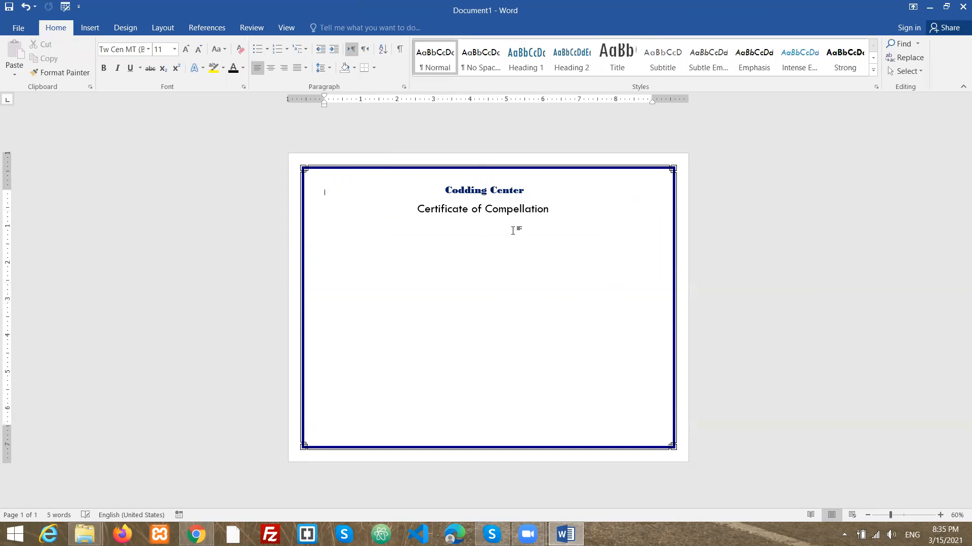
left_click(519, 208)
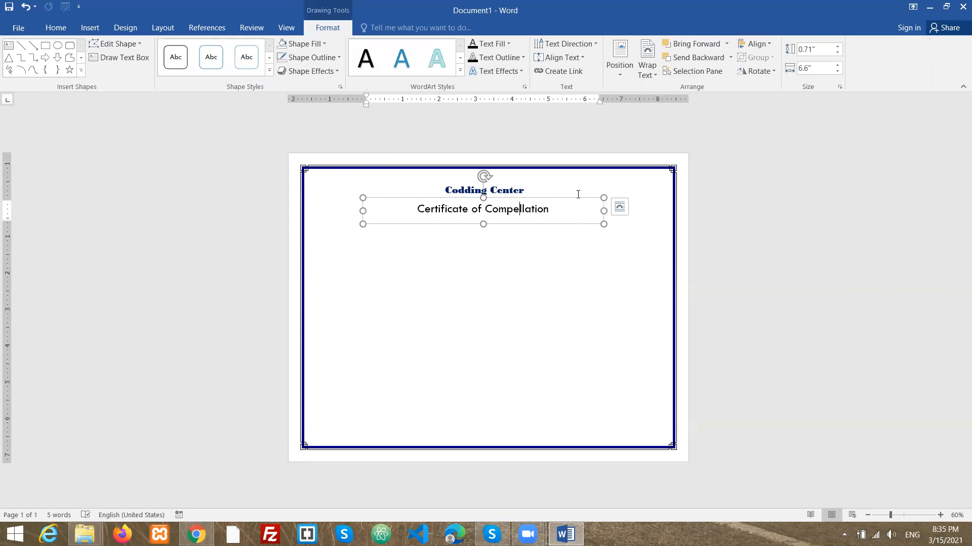
left_click(574, 211)
left_click(575, 200)
- Make the "Certificate of Compellation" text bold and enlarge its font size to 26
mouse_move(575, 200)
left_mouse_down()
mouse_move(583, 206)
mouse_move(414, 206)
left_mouse_up()
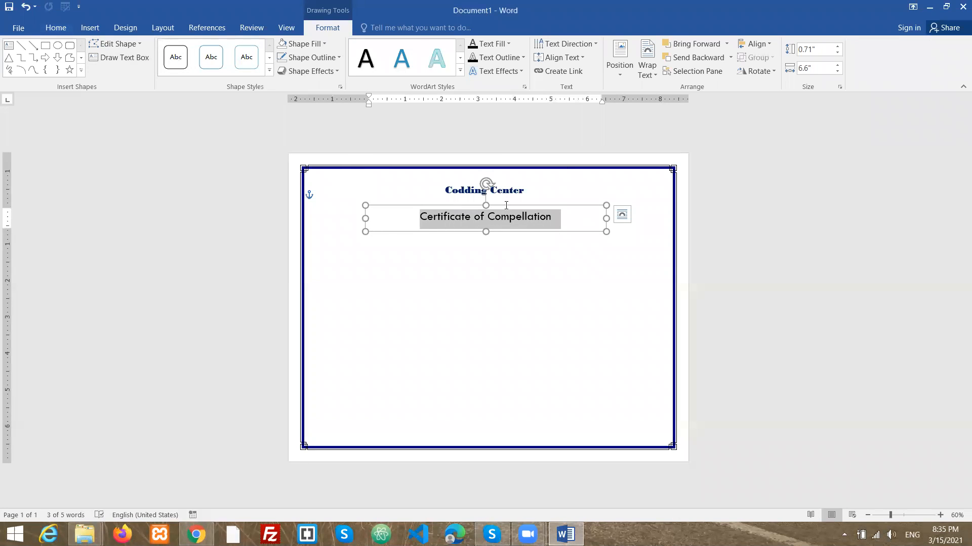
right_click(510, 218)
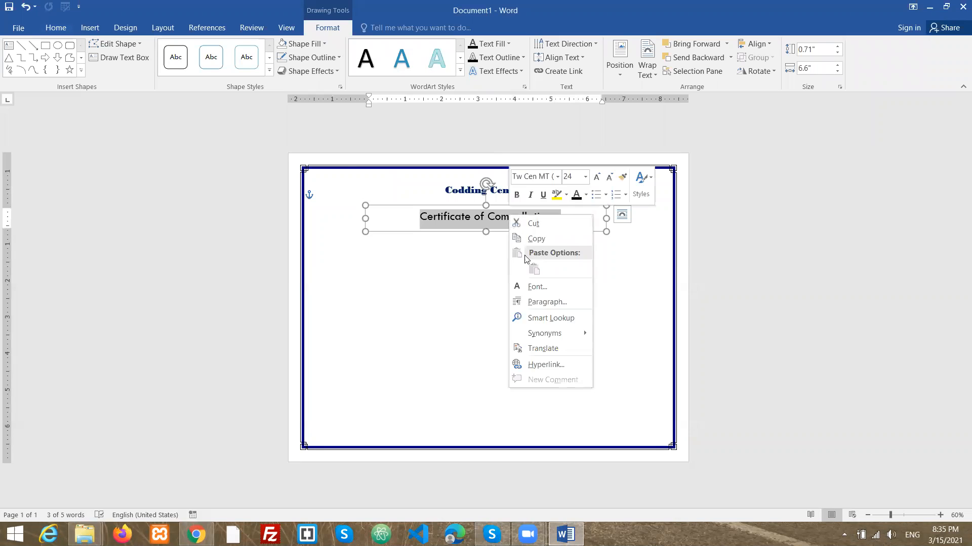
left_click(517, 196)
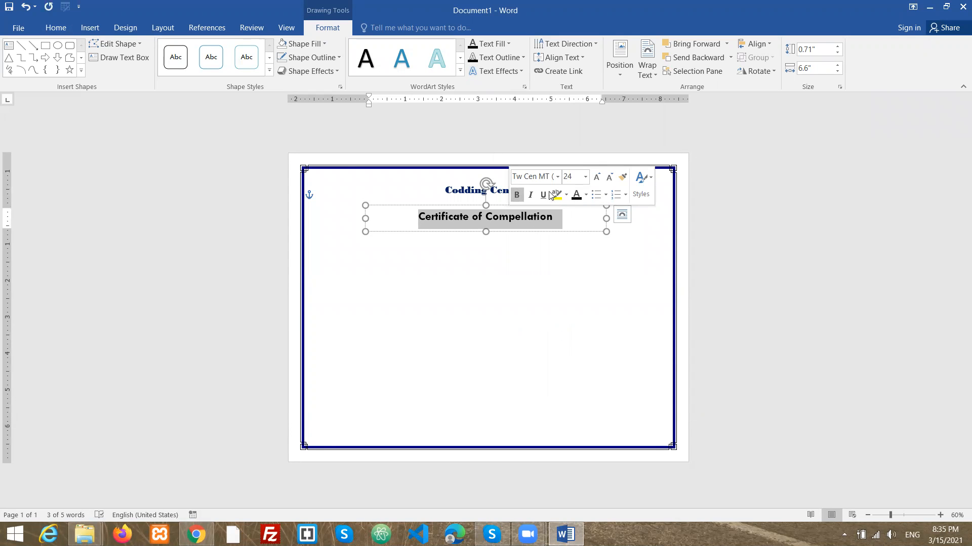
left_click(597, 177)
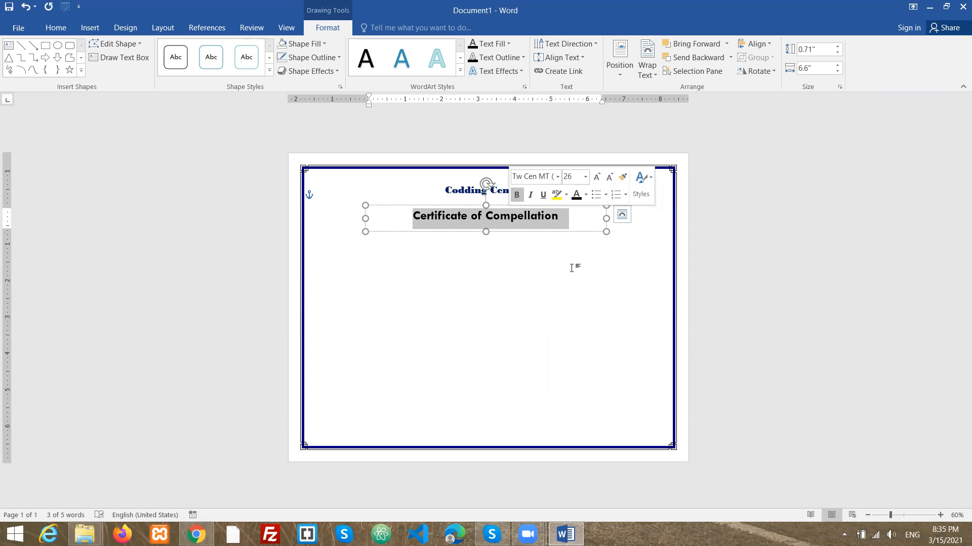
left_click(570, 273)
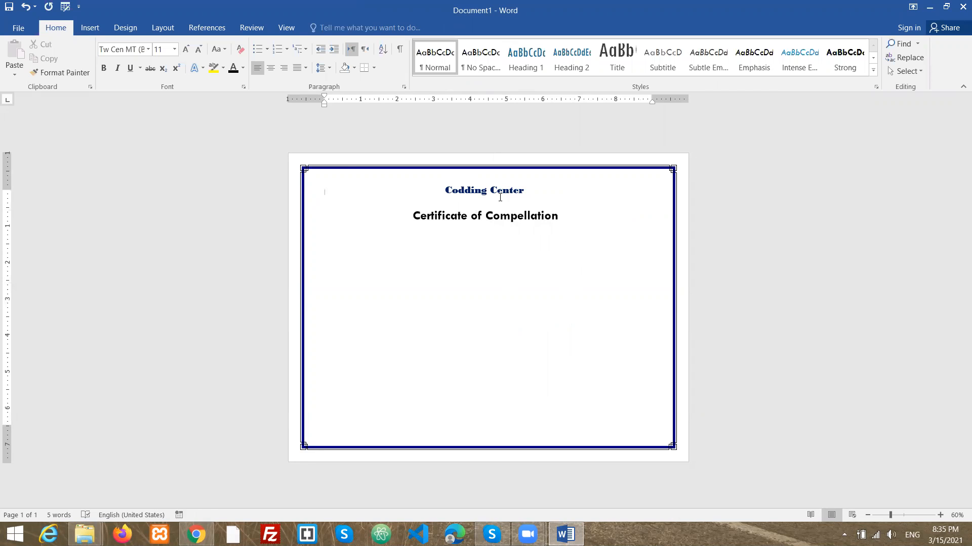
- Draw a third text box about 4.86" wide and 0.49" tall below the certificate heading
left_click(87, 29)
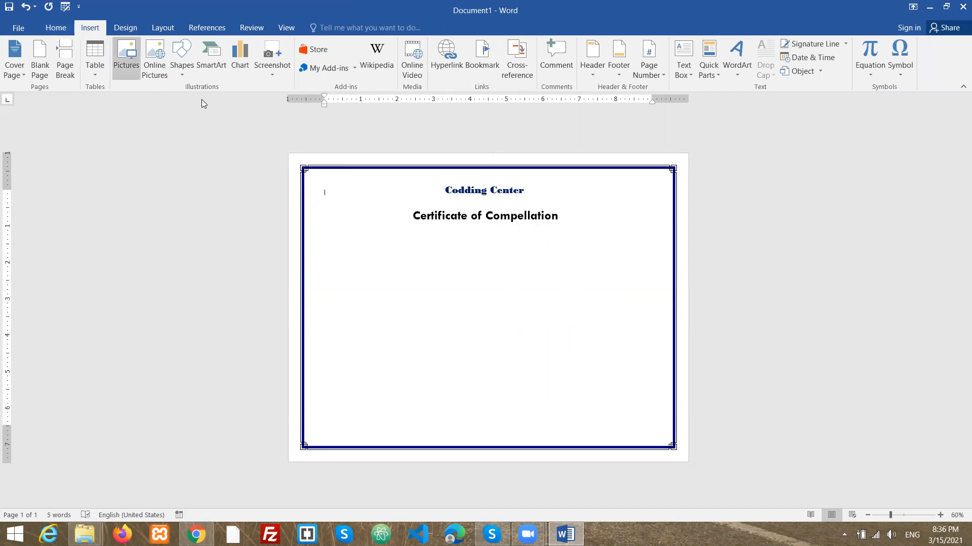
left_click(683, 66)
left_click(709, 408)
mouse_move(399, 234)
left_mouse_down()
mouse_move(496, 253)
mouse_move(577, 252)
left_mouse_up()
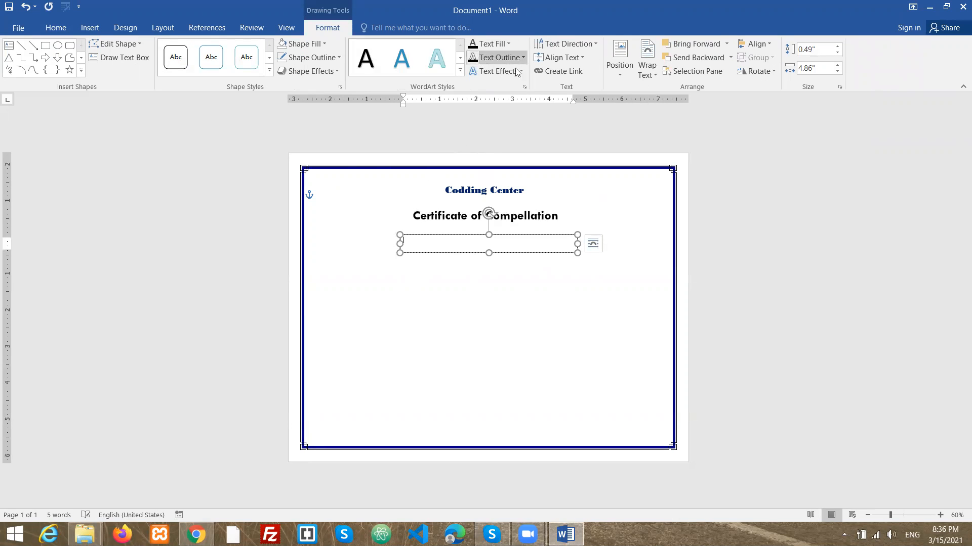
- Enter "Is hereby awarded to" in the third text box and decrease its font size
left_click(558, 59)
left_click(549, 127)
type("Us")
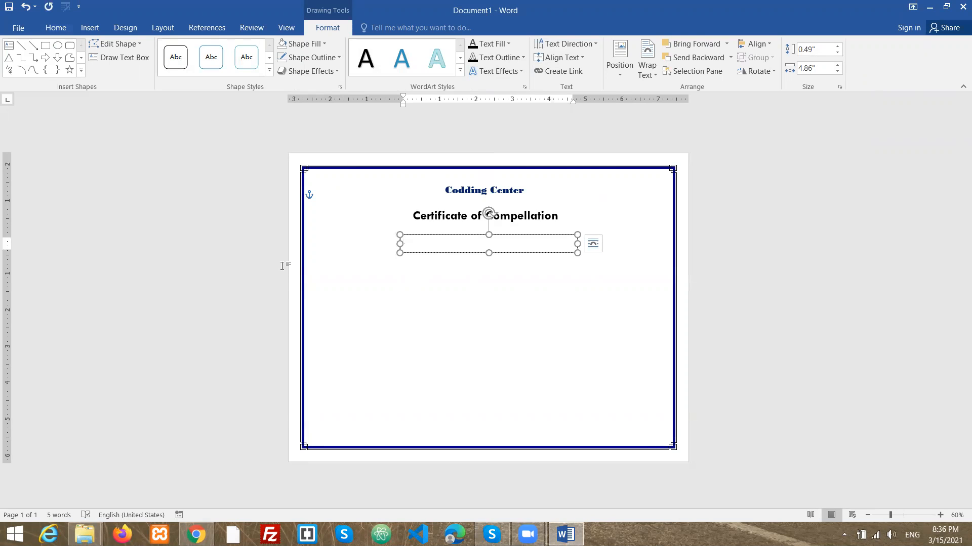
right_click(414, 242)
left_click(500, 203)
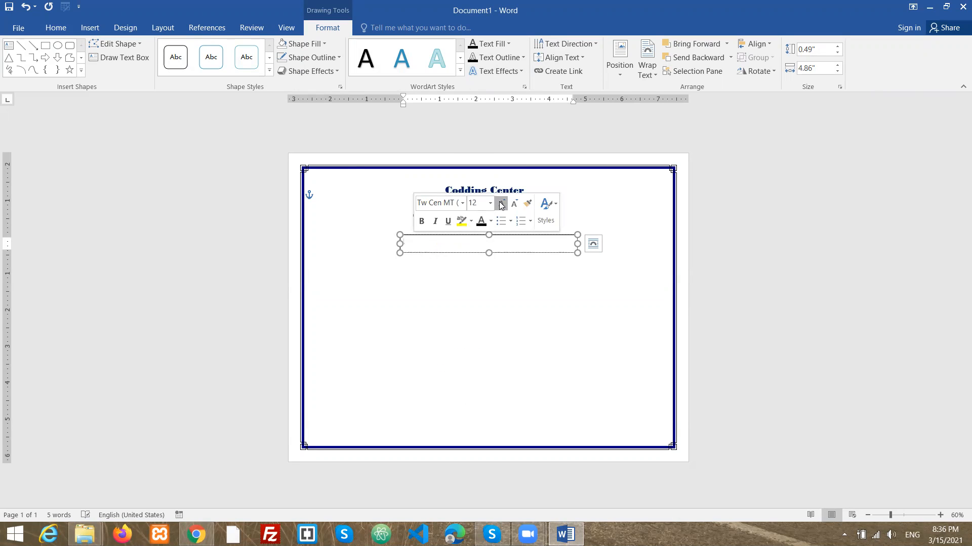
left_click(500, 203)
left_click(500, 203)
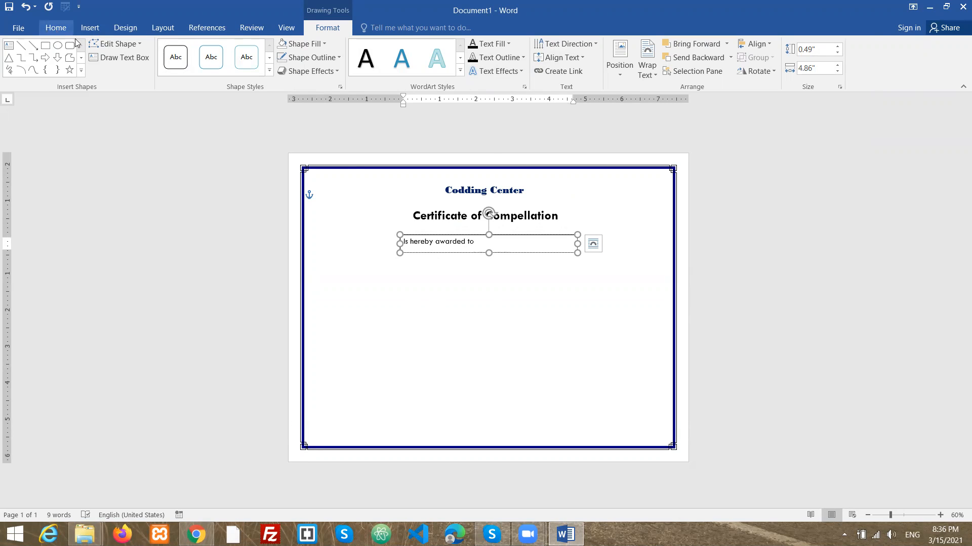
- Center the "Is hereby awarded to" text and increase its font size
left_click(56, 27)
left_click(270, 69)
left_click_drag(535, 247, 440, 242)
left_click(187, 49)
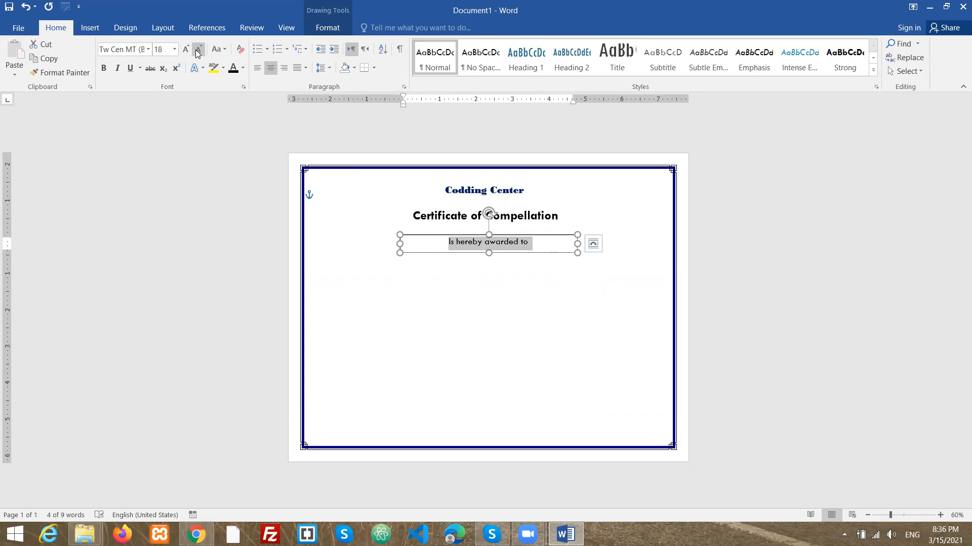
- Remove the fill and outline from the "Is hereby awarded to" text box
left_click(329, 28)
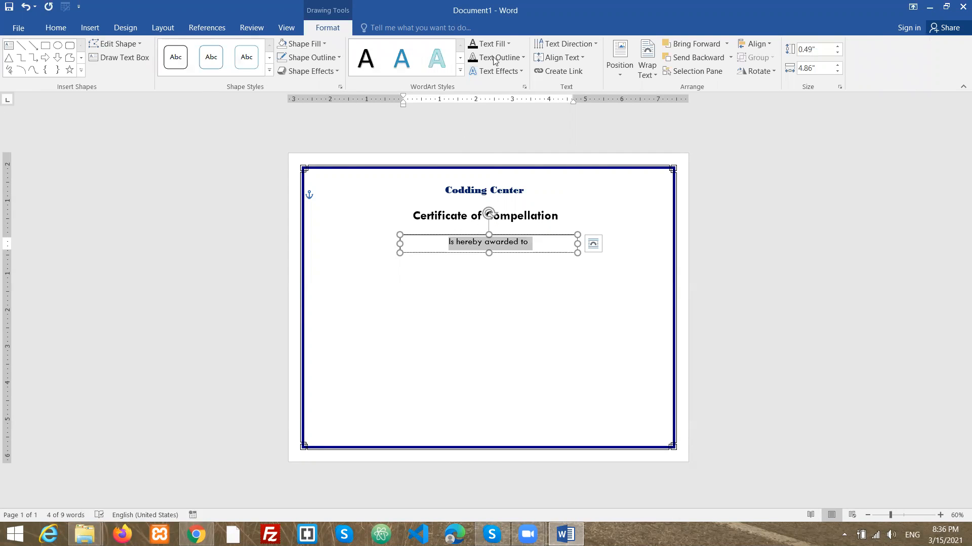
left_click(314, 44)
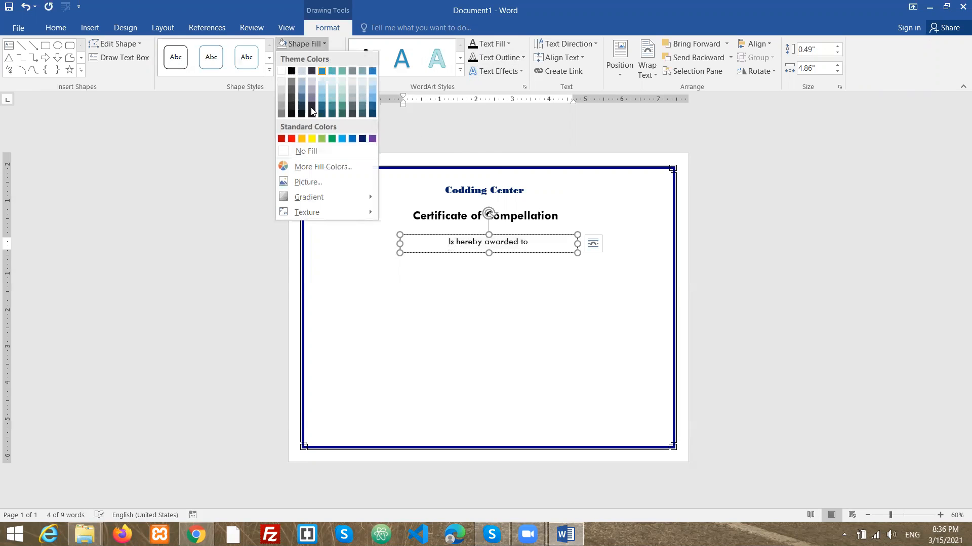
left_click(313, 152)
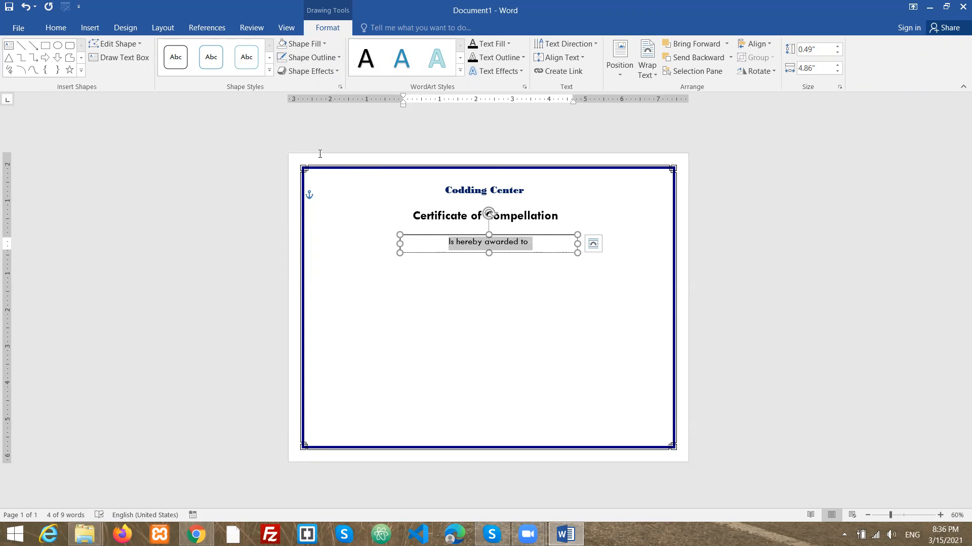
left_click(335, 55)
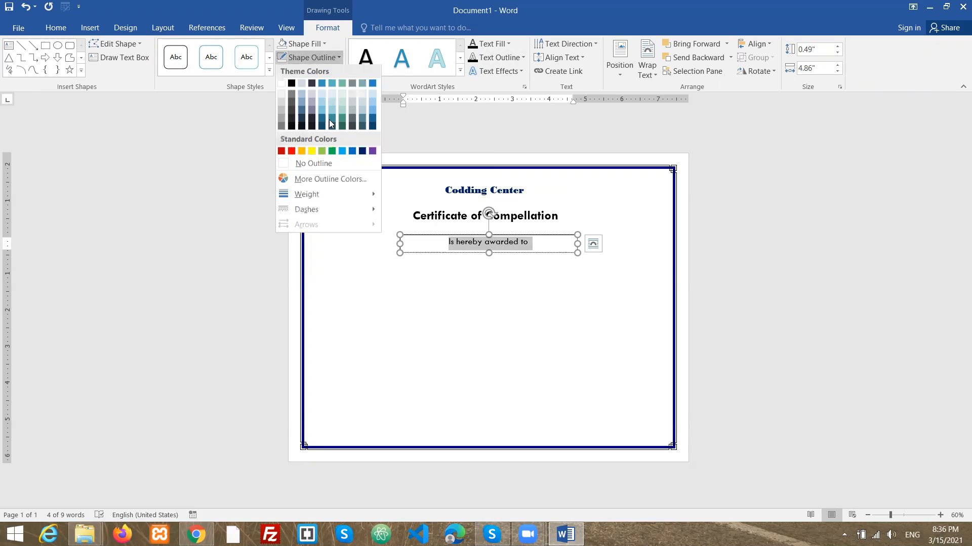
left_click(312, 166)
left_click(550, 303)
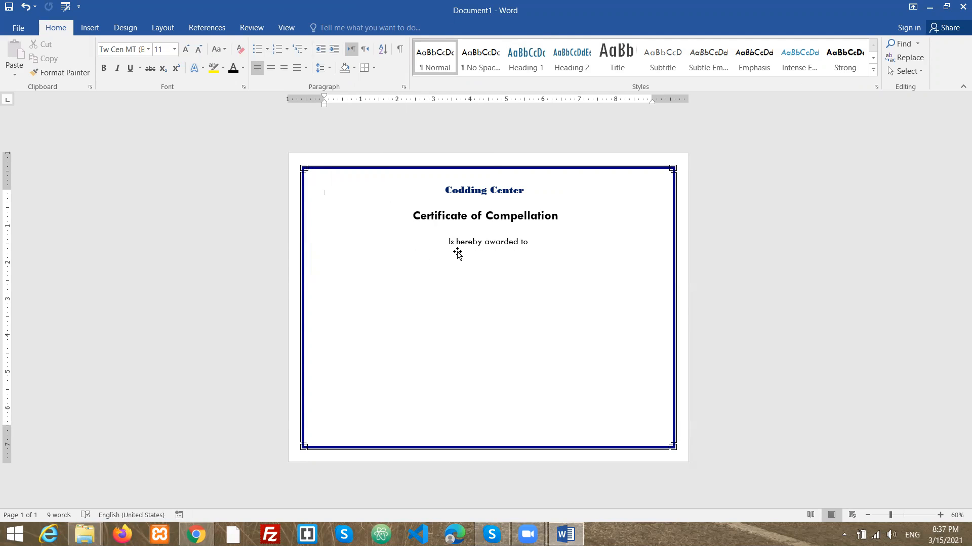
- Draw a horizontal line about 4.26" long below the awarded text and color it black
left_click(90, 28)
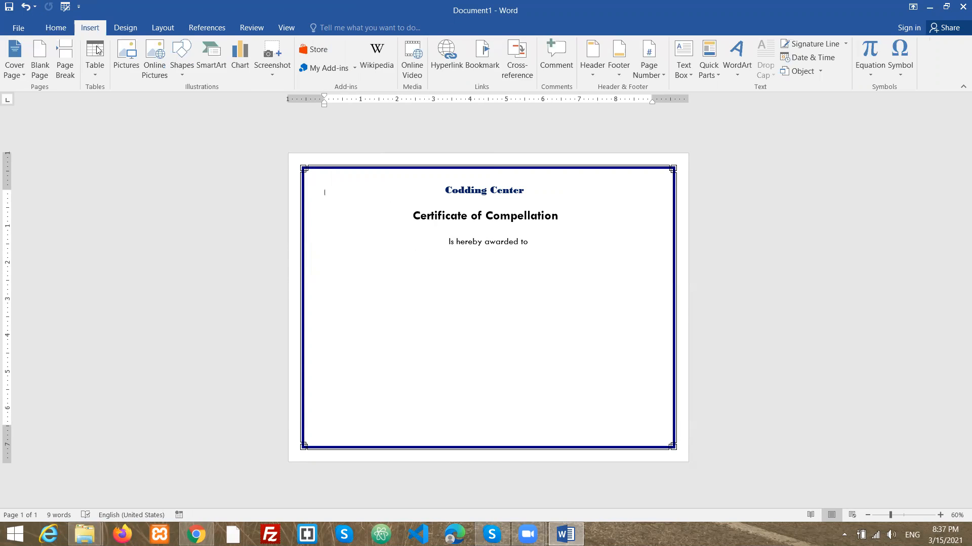
left_click(181, 71)
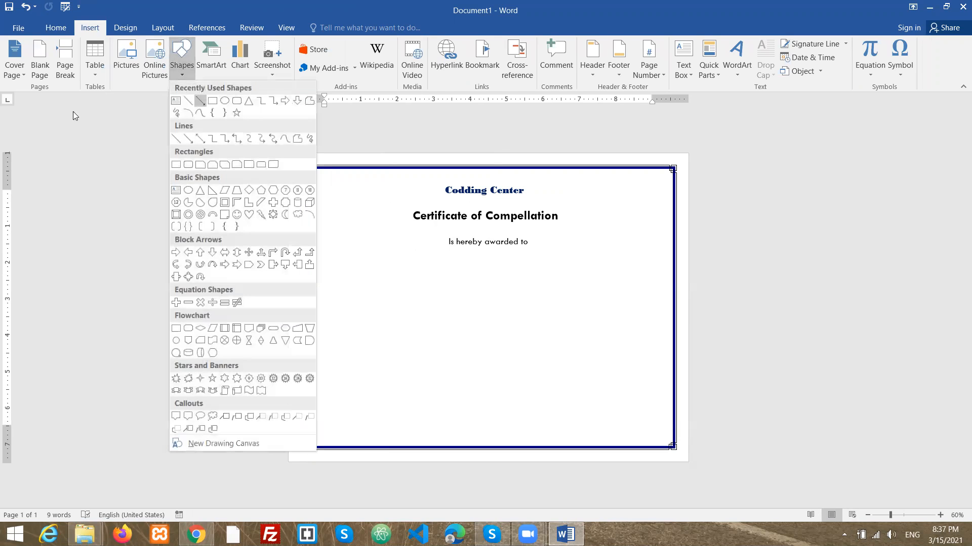
left_click(189, 101)
left_click_drag(418, 286, 574, 286)
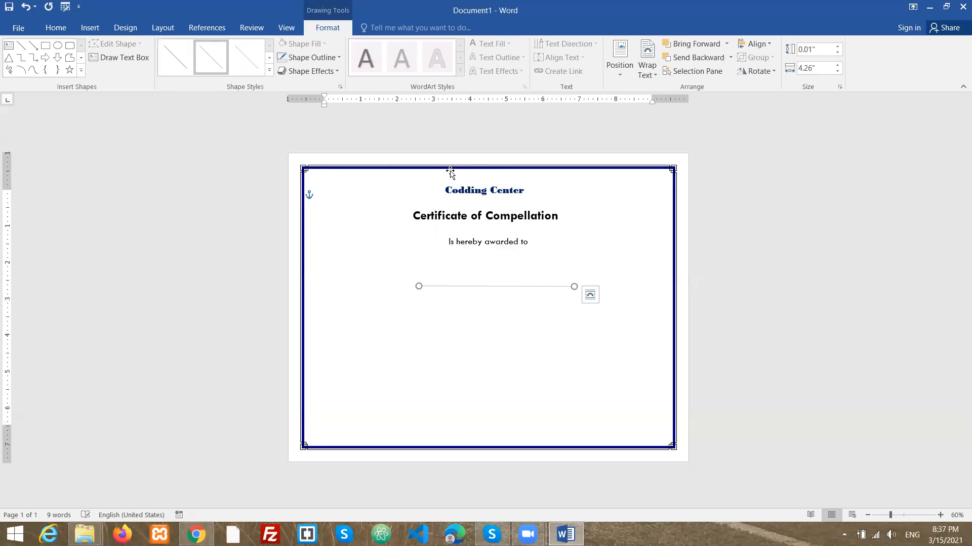
left_click(303, 57)
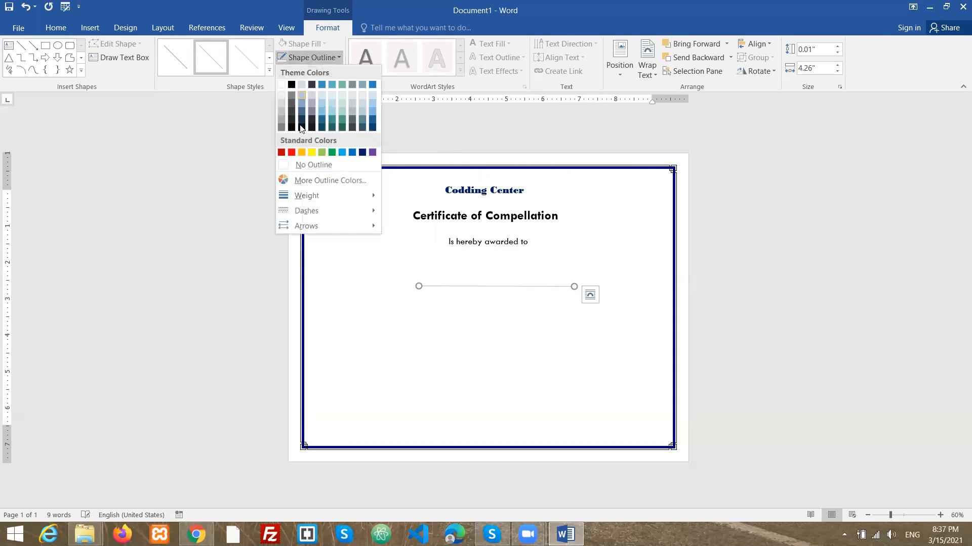
left_click(292, 84)
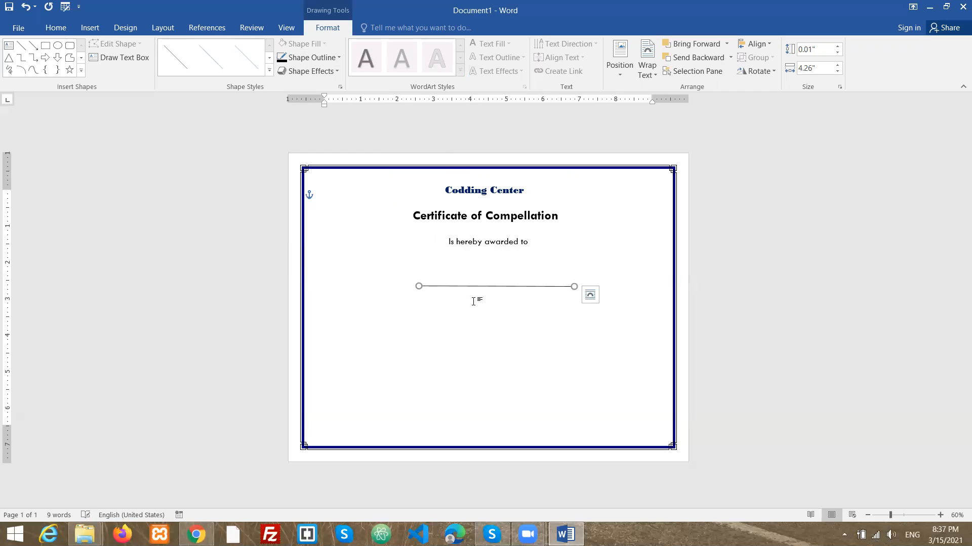
- Nudge the line horizontally into place beneath the "Is hereby awarded to" text
key("Left")
key("Left")
key("Left")
key("Left")
key("Left")
key("Left")
key("Left")
key("Left")
key("Left")
key("Right")
key("Right")
key("Right")
key("Right")
key("Right")
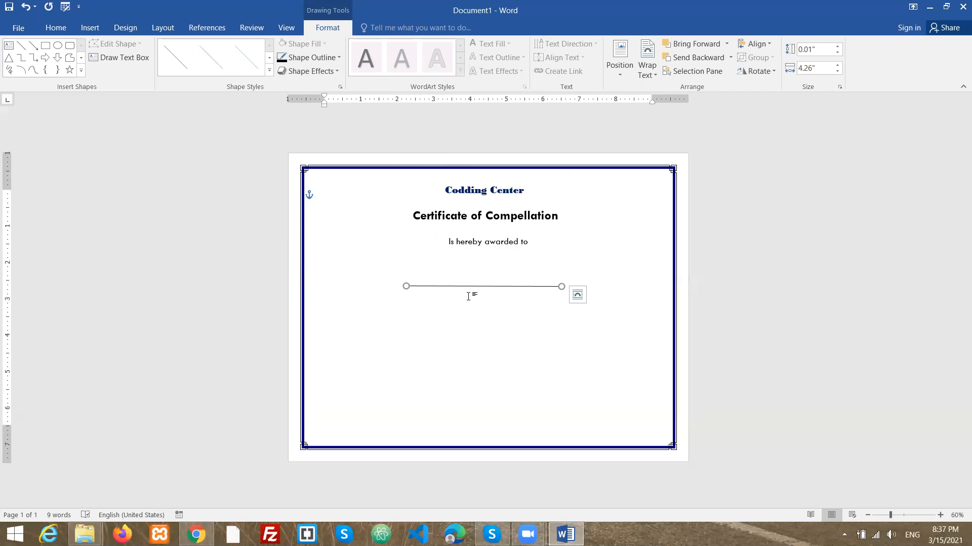
left_click_drag(561, 288, 563, 286)
left_click(476, 301)
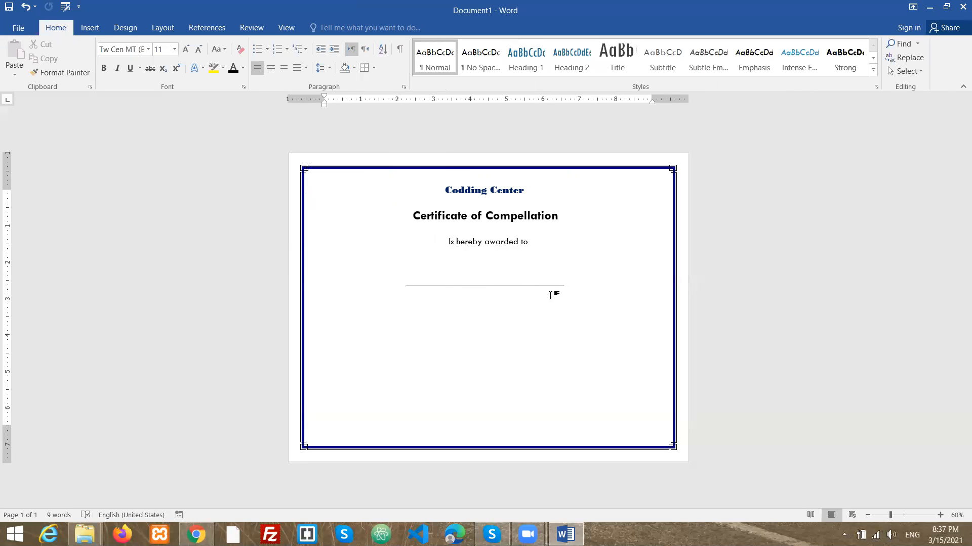
- Nudge the line slightly up and to the right
left_click(488, 286)
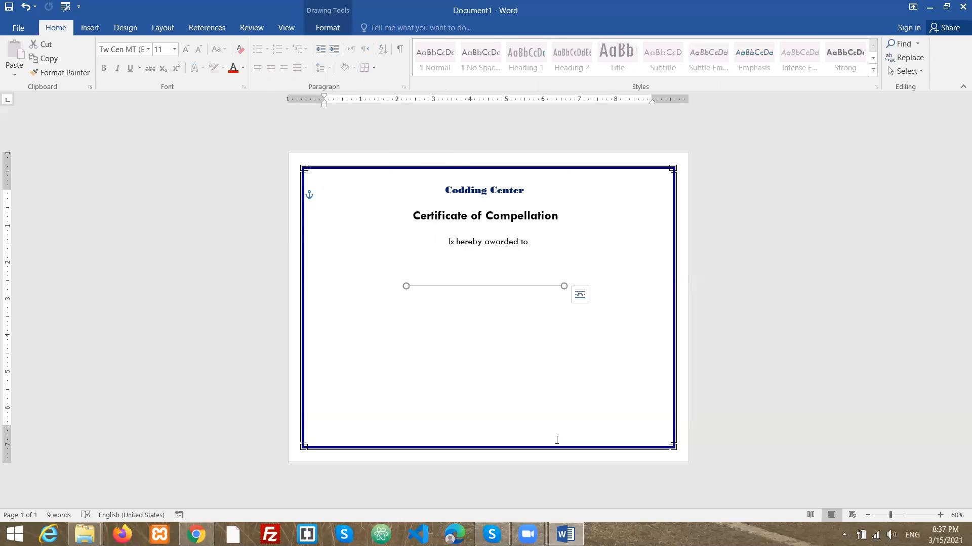
key("Up")
key("Up")
key("Up")
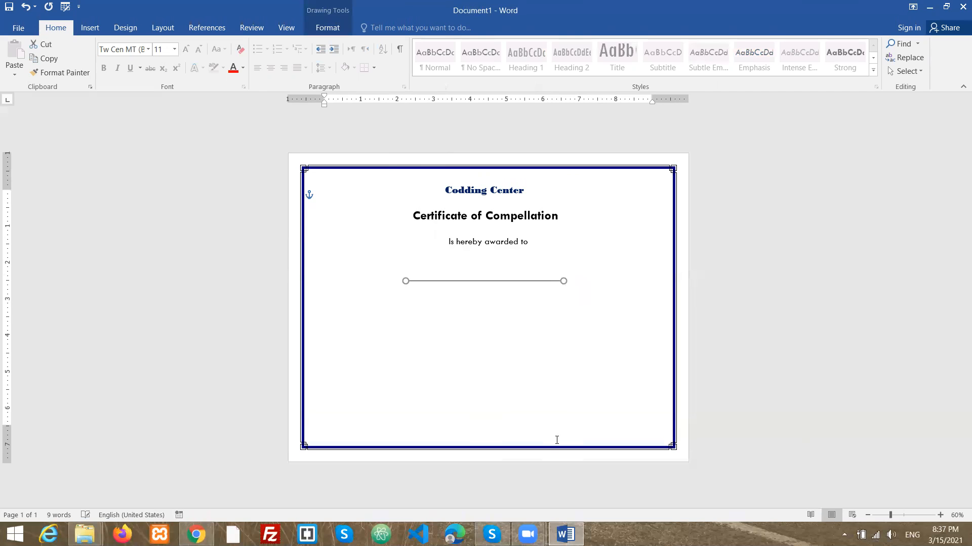
key("Right")
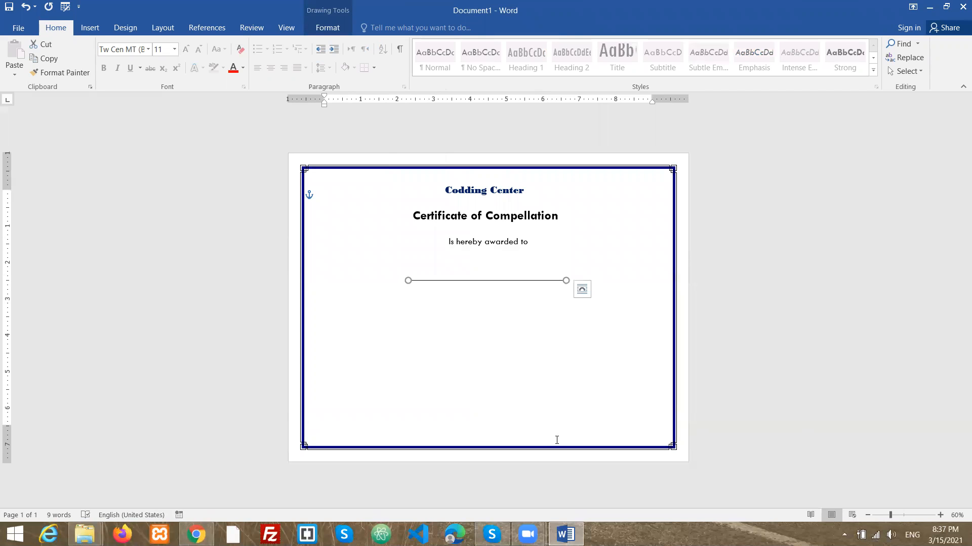
- Copy the "Codding Center" title box, paste a duplicate, and move it onto the line
left_click(90, 27)
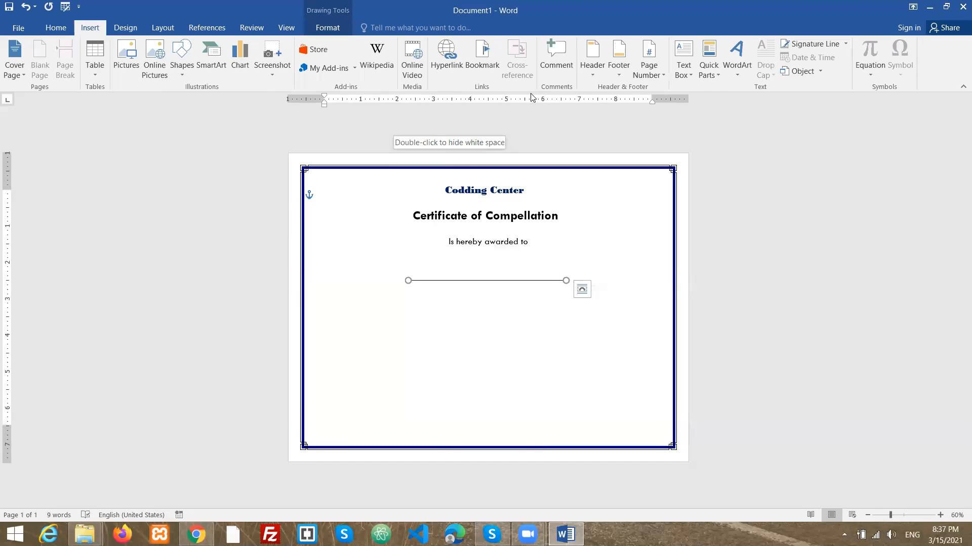
left_click(494, 188)
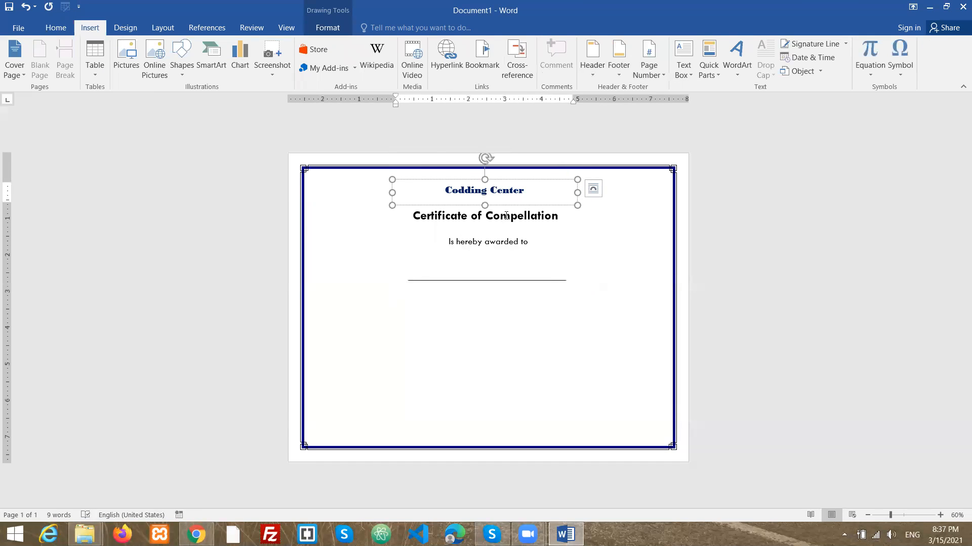
right_click(536, 193)
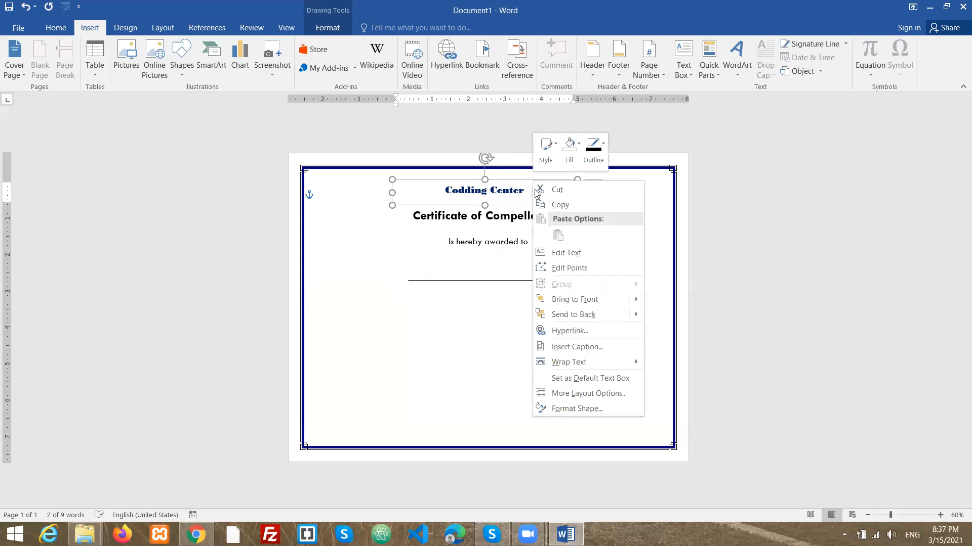
left_click(545, 204)
key("ctrl+v")
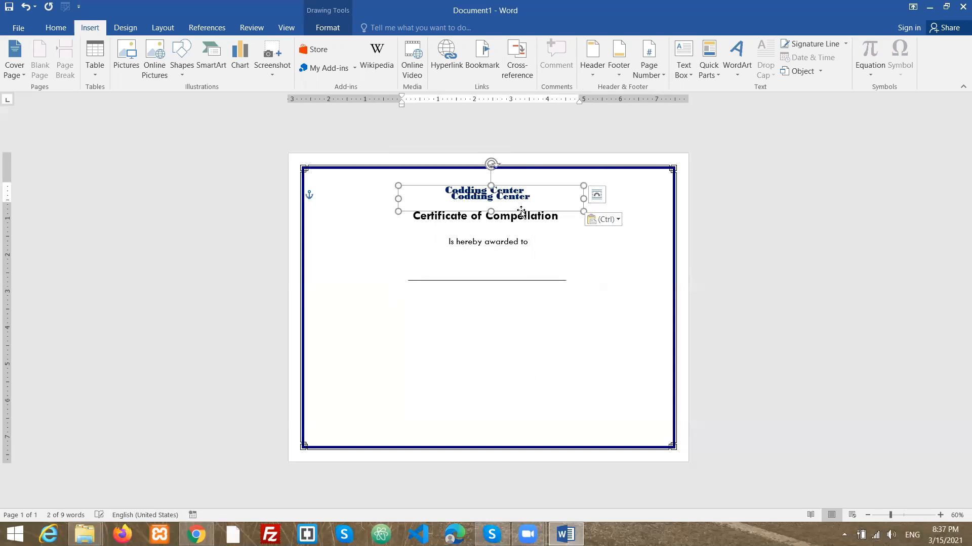
mouse_move(543, 188)
left_mouse_down()
mouse_move(538, 264)
mouse_move(526, 274)
mouse_move(434, 269)
left_mouse_up()
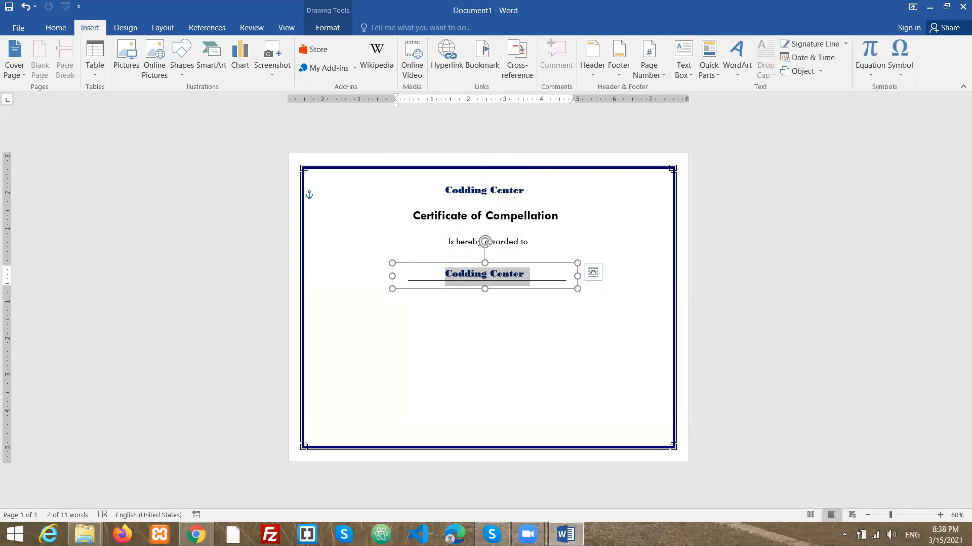
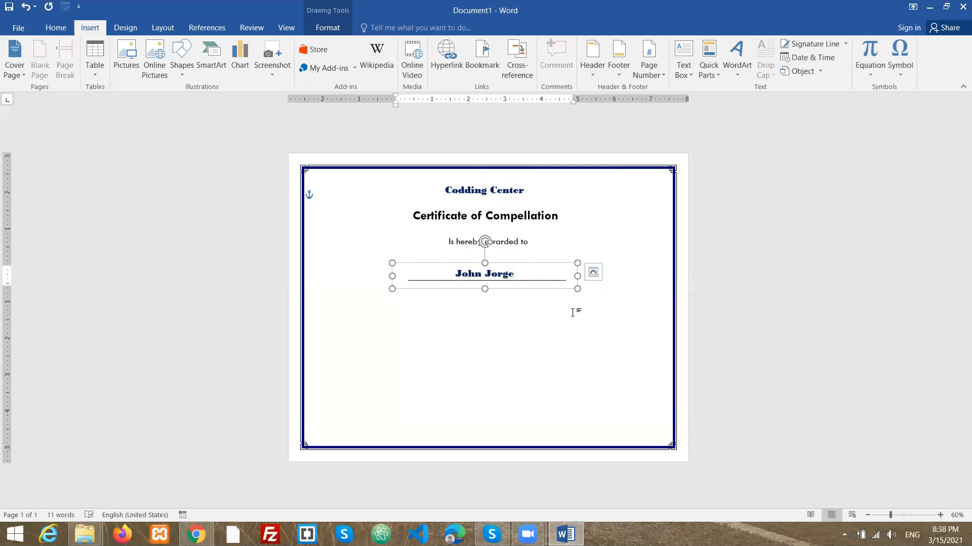
- Nudge the name text box down so the name sits on the line
left_click(545, 263)
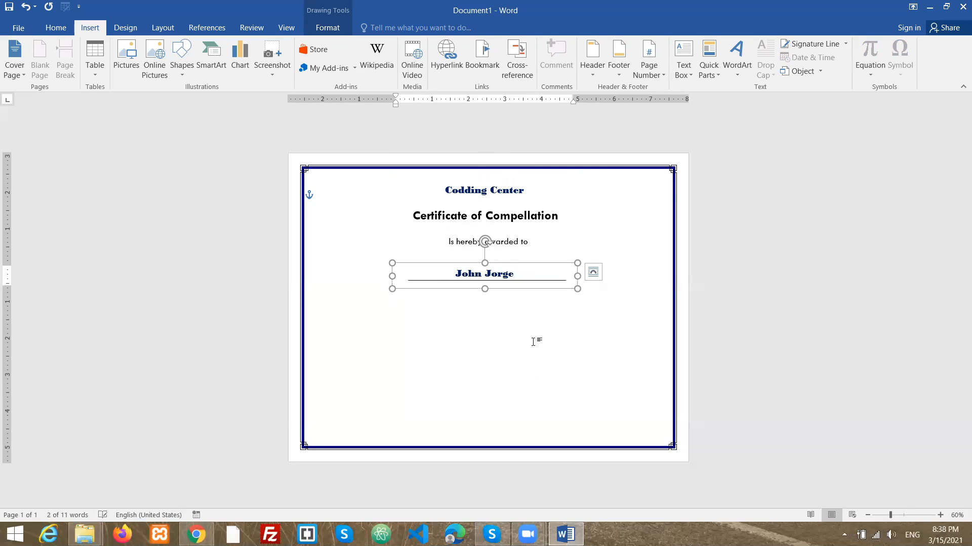
key("Down")
key("Down")
key("Down")
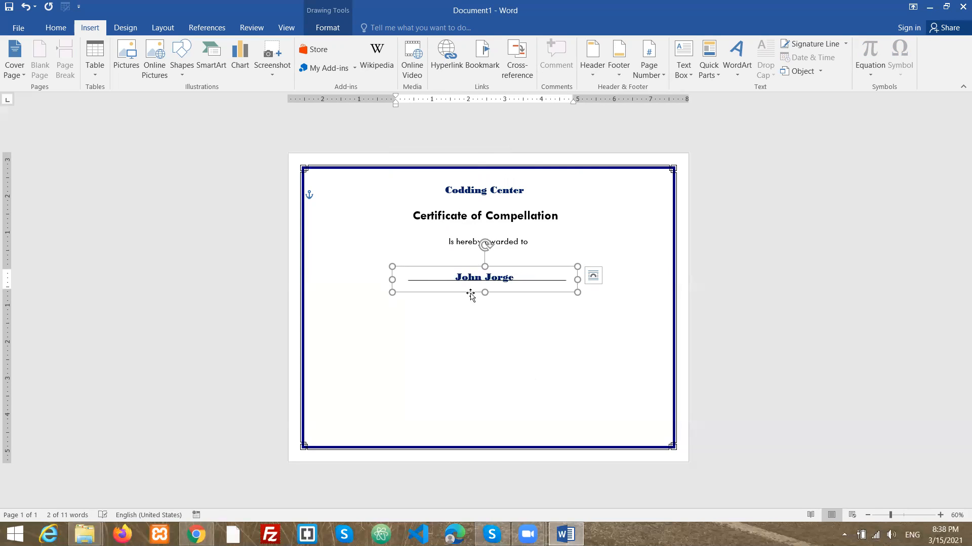
left_click(526, 342)
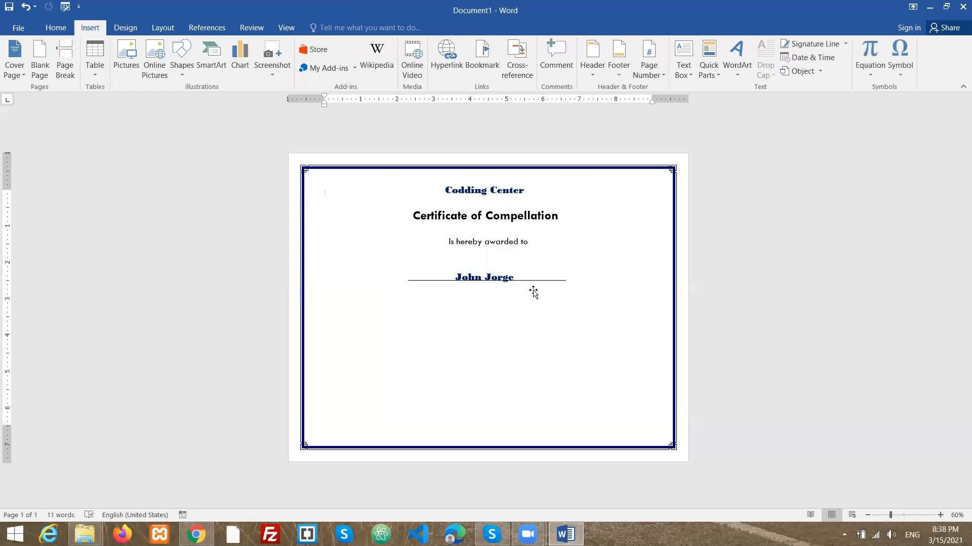
left_click(505, 277)
left_click_drag(527, 265, 532, 264)
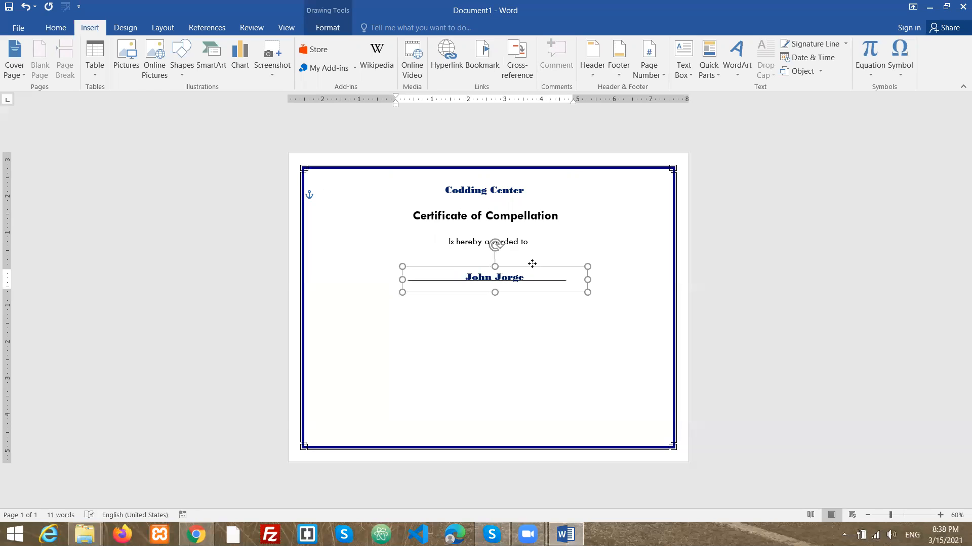
left_click(521, 324)
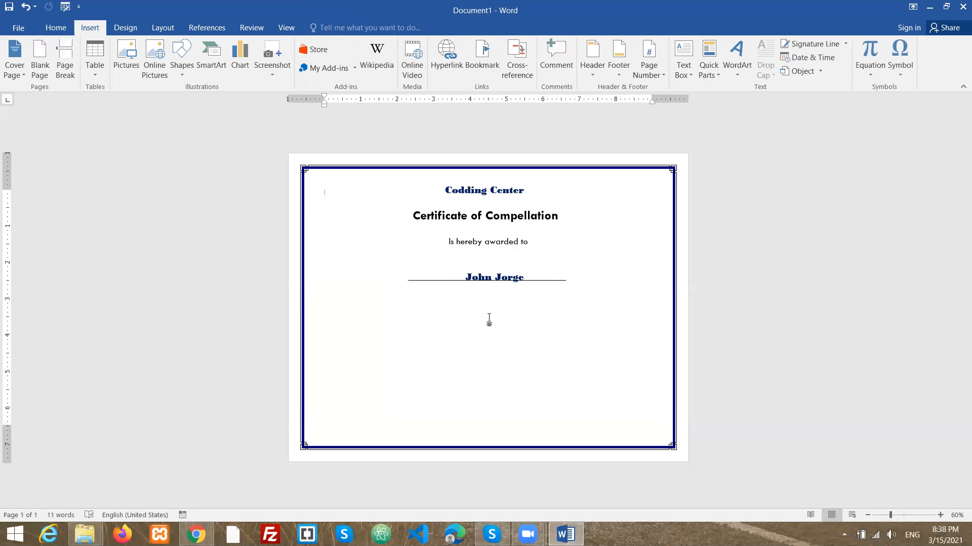
- Shift the name text box slightly to center the name over the line
left_click(559, 275)
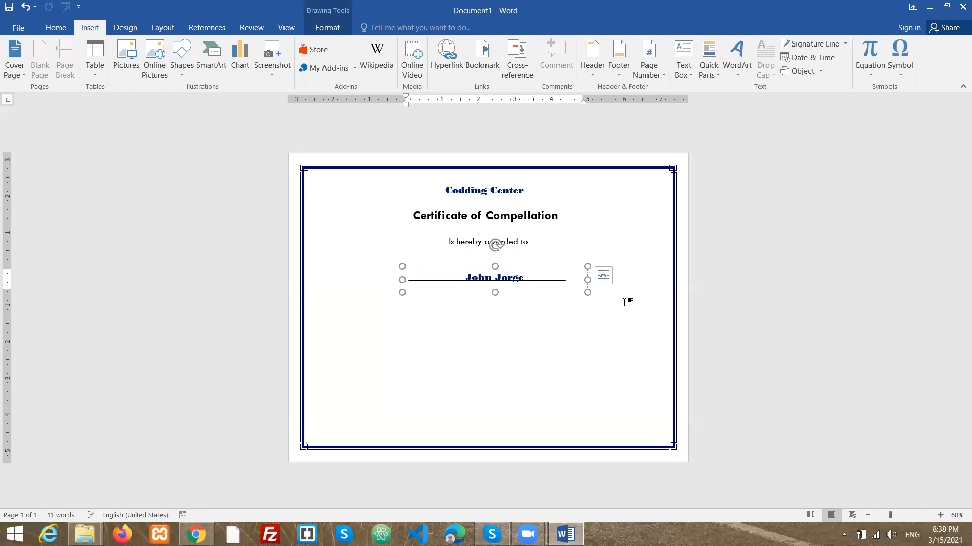
left_click_drag(569, 265, 558, 266)
left_click(534, 332)
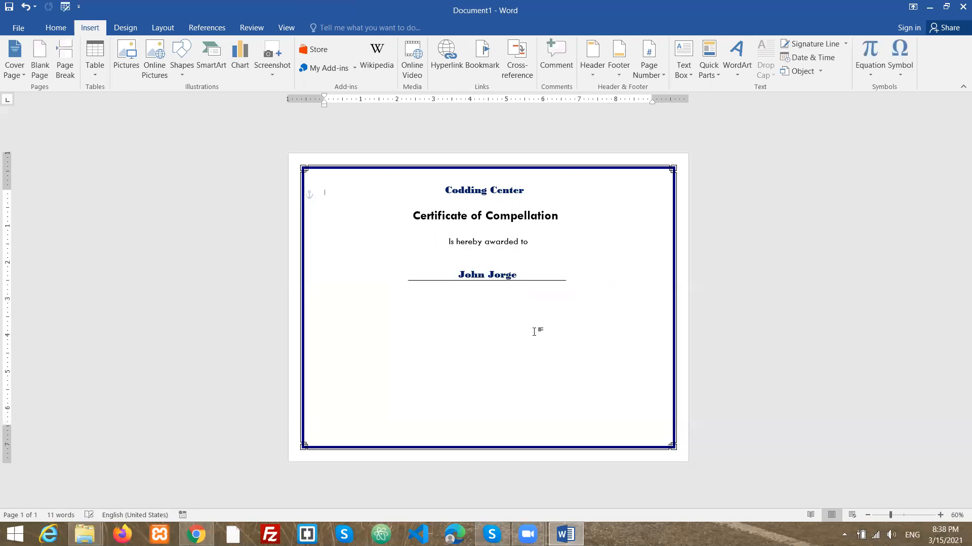
- Copy the "Is hereby awarded to" text box, paste a duplicate, and move it below the name line
left_click(509, 242)
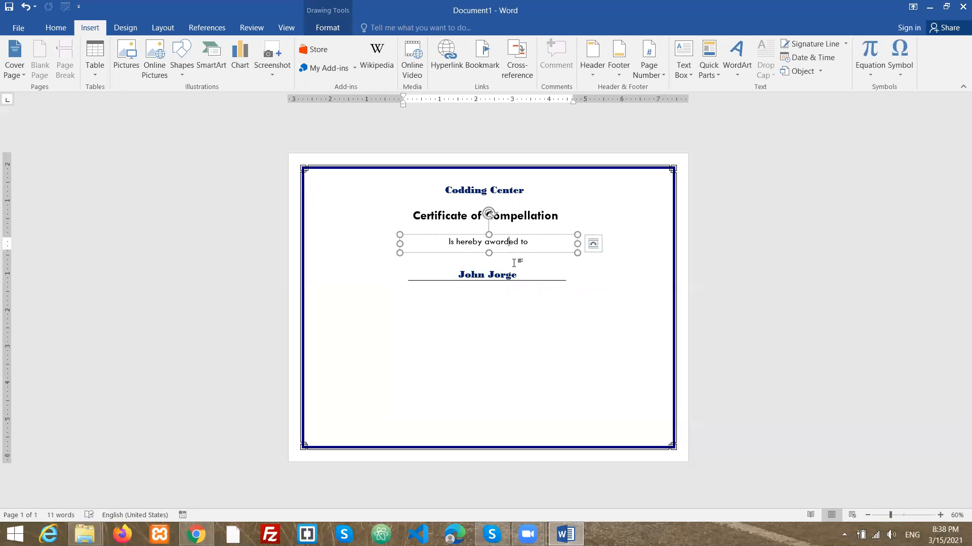
right_click(551, 235)
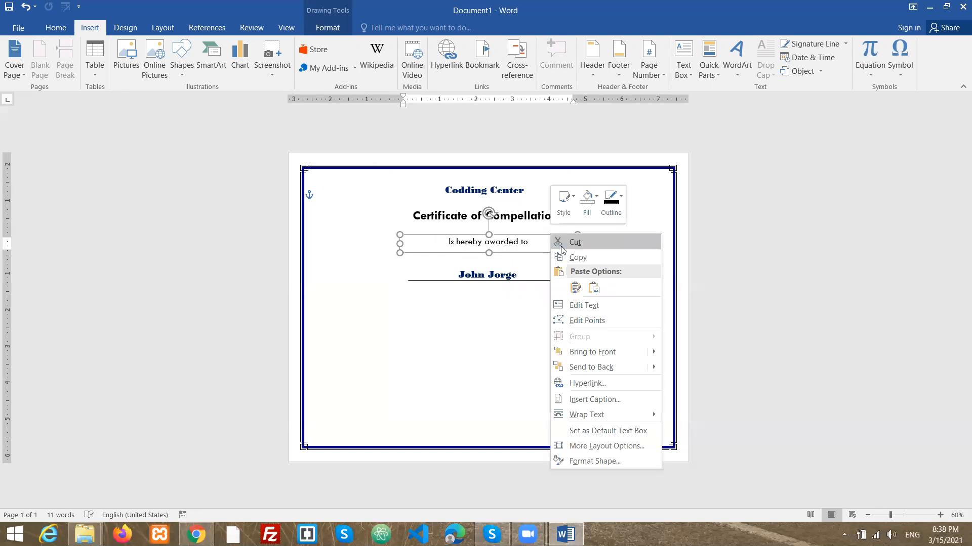
left_click(576, 257)
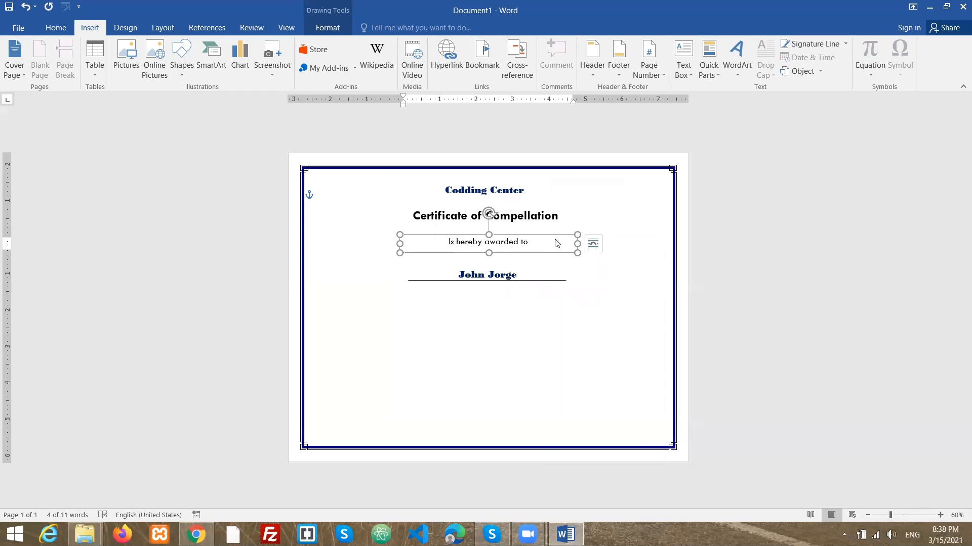
key("ctrl+v")
left_click_drag(563, 252, 452, 308)
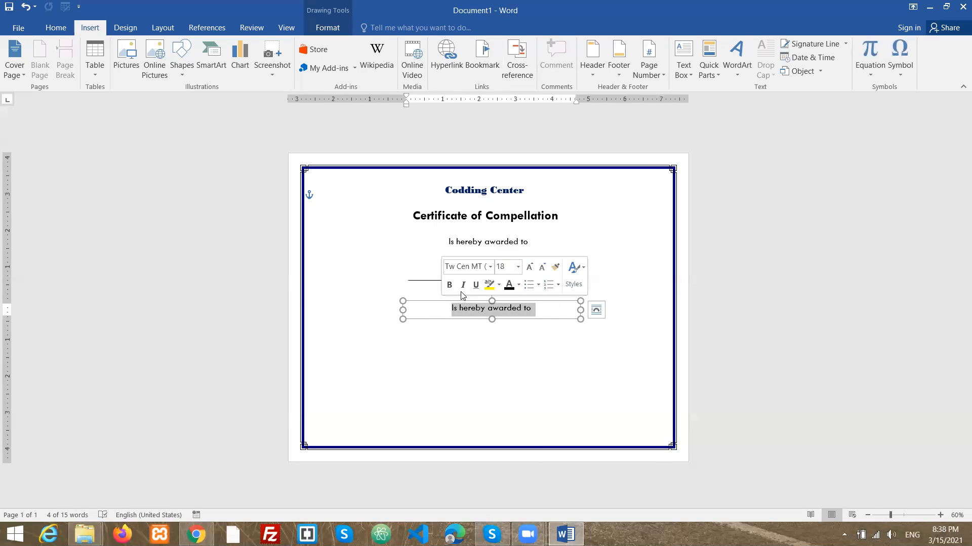
- Replace the duplicated text with "For completing the"
type("For ")
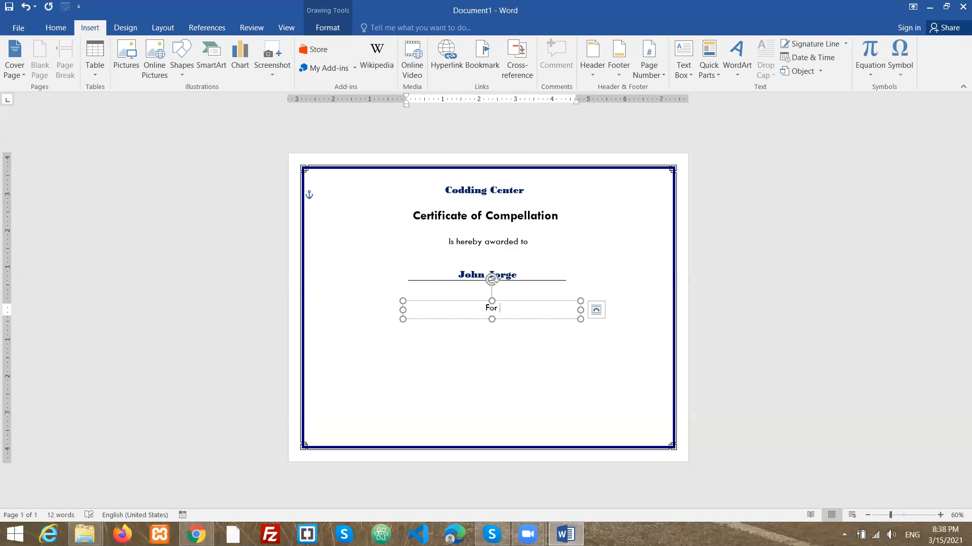
type("completing the")
left_click(508, 331)
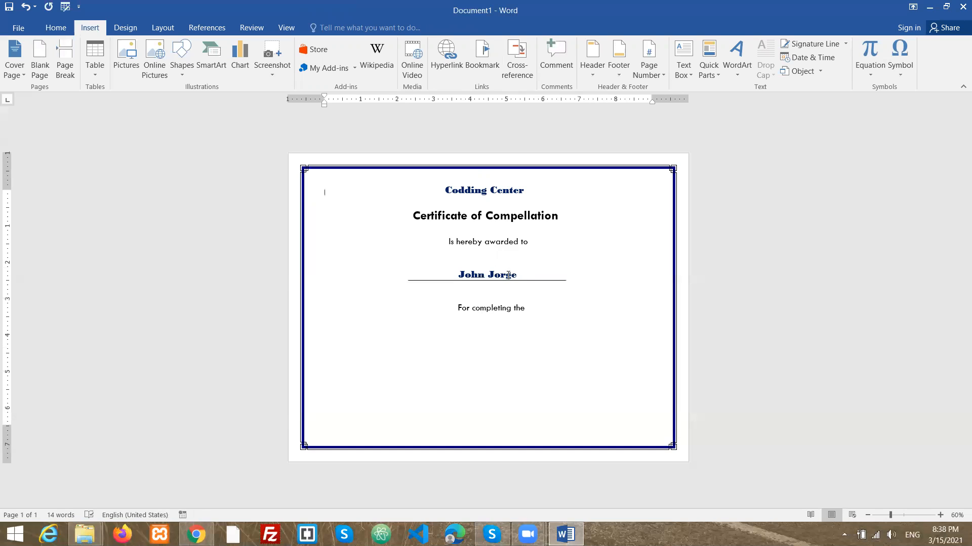
- Copy the recipient name text box, paste a duplicate, and move it below "For completing the"
left_click(504, 273)
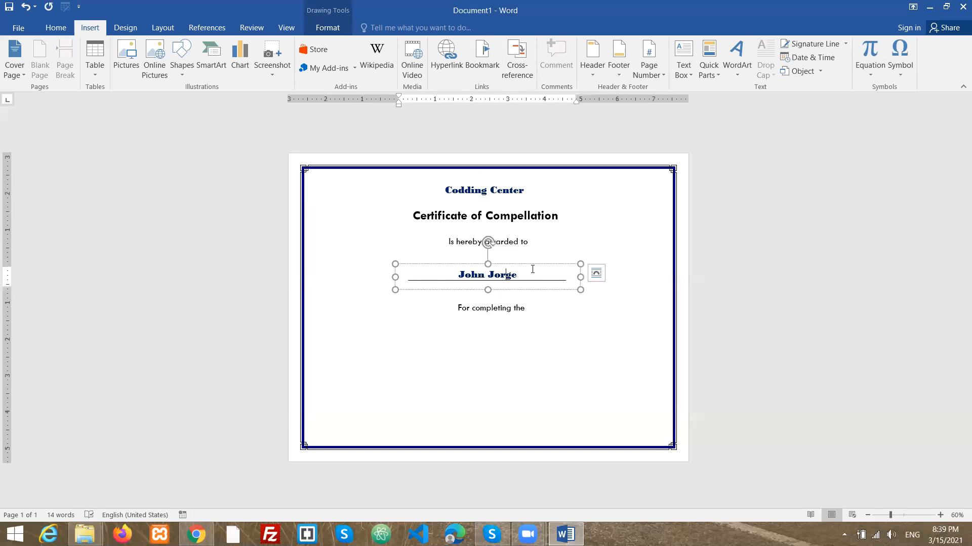
right_click(532, 265)
left_click(555, 290)
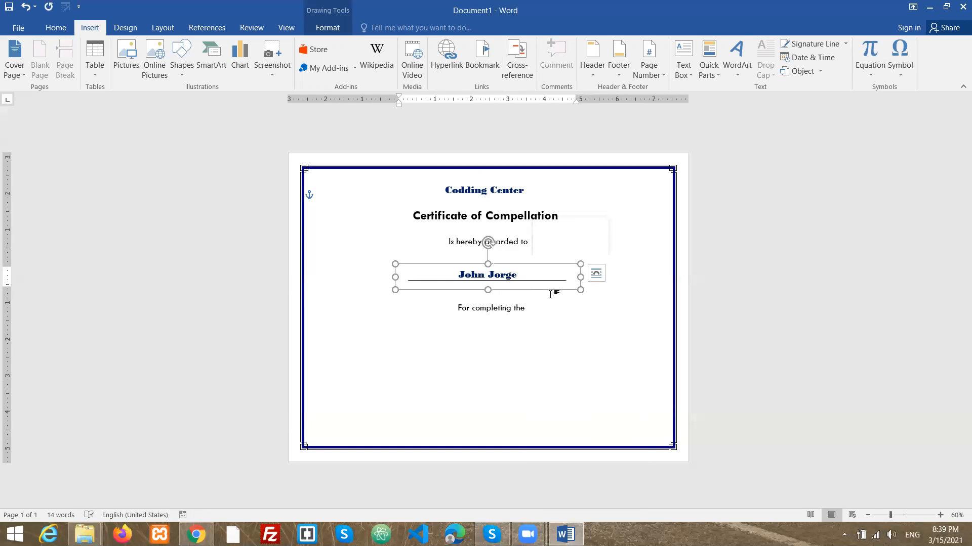
key("ctrl+v")
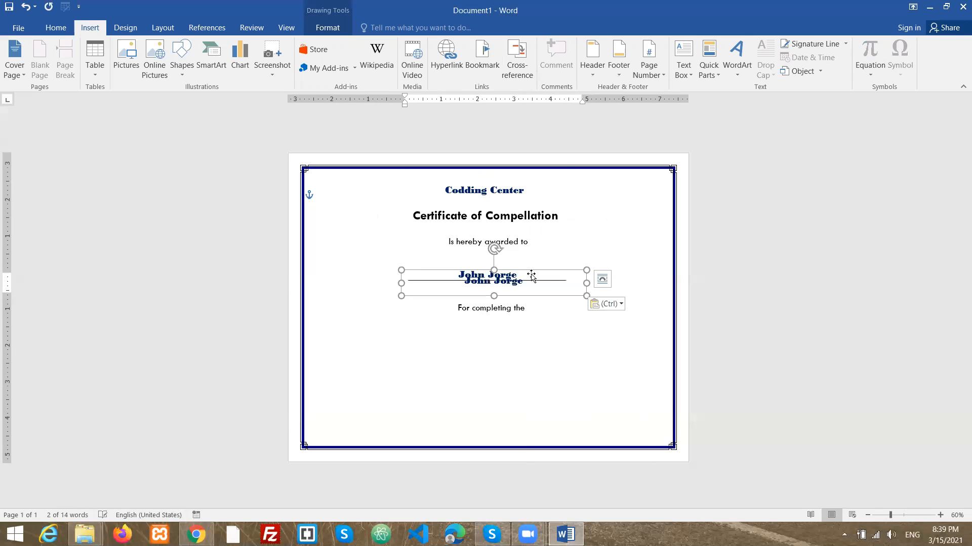
left_click(555, 282)
left_click_drag(560, 271, 454, 325)
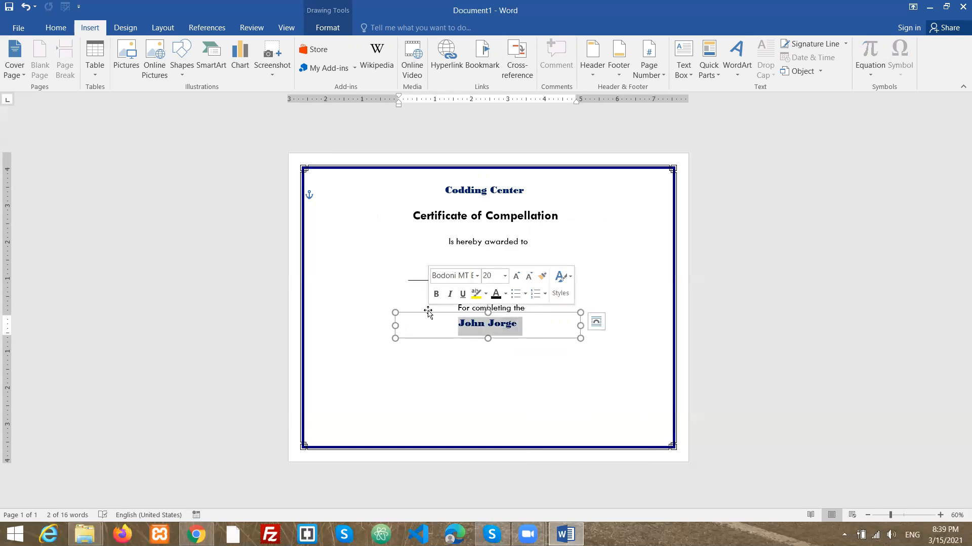
- Replace the duplicated name with the course title "Html5 & CSS3"
type("Html")
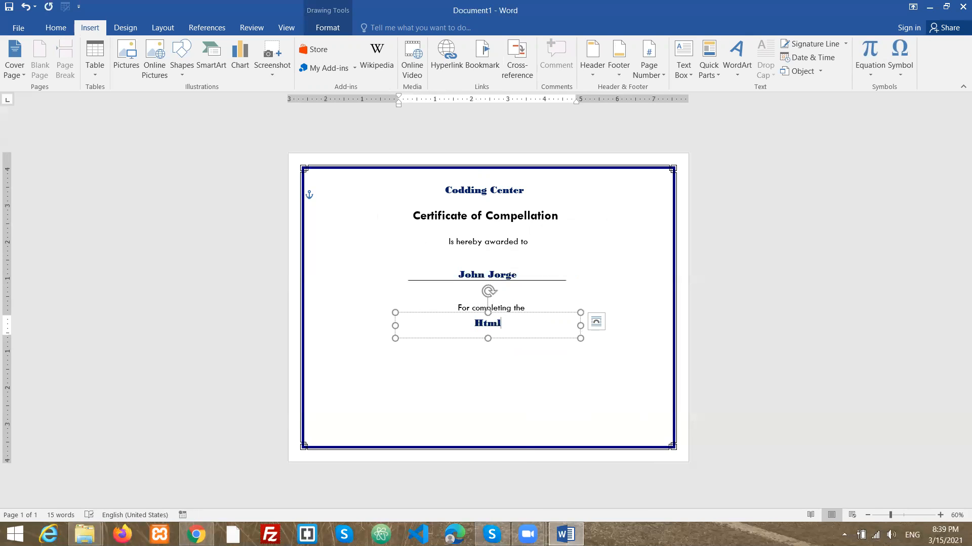
type("5 & CSS3")
left_click(525, 395)
- Nudge the "For completing the" text box slightly upward
left_click(518, 306)
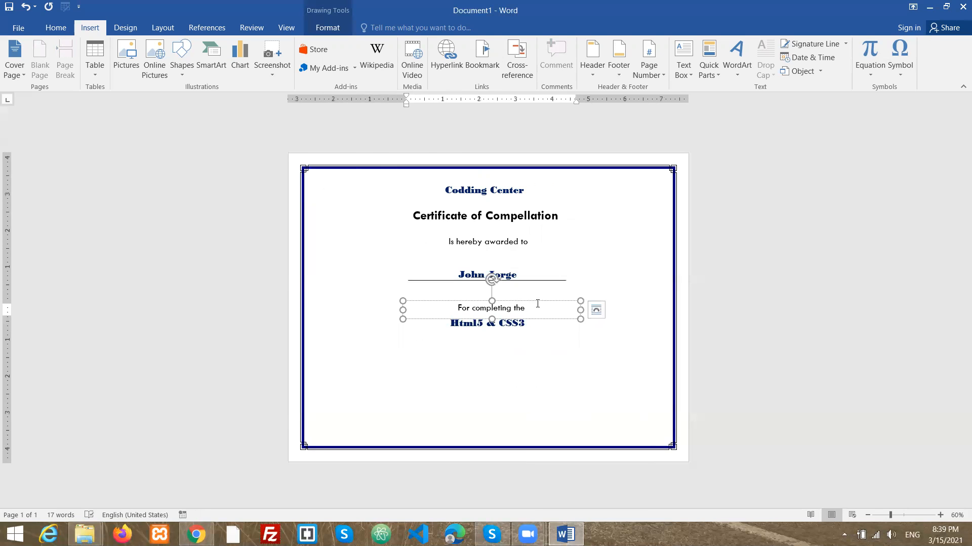
left_click_drag(541, 299, 542, 294)
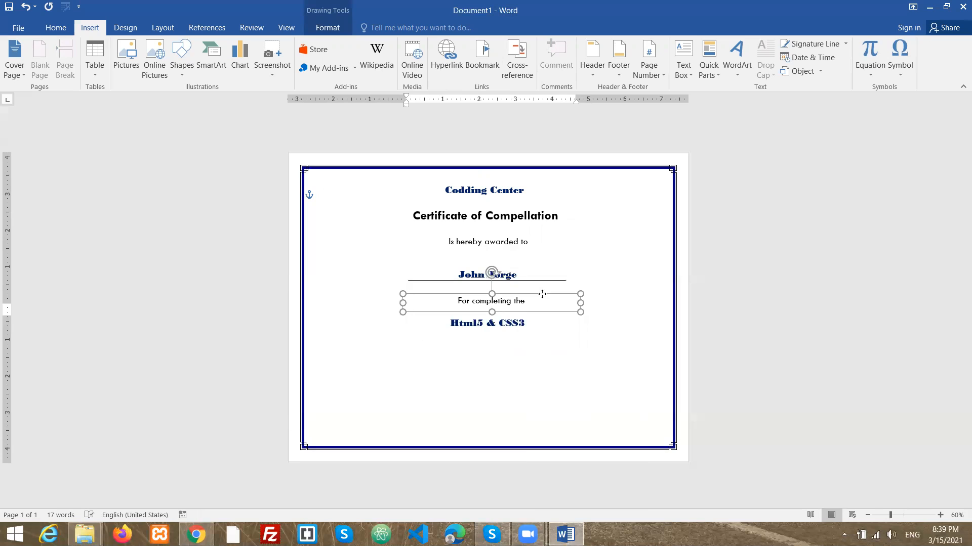
left_click(538, 325)
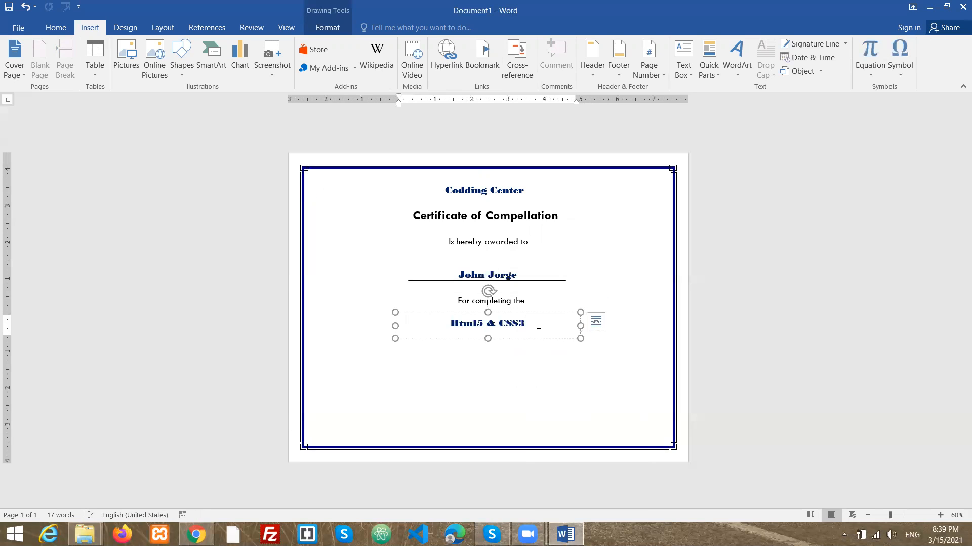
left_click(570, 282)
left_click(603, 407)
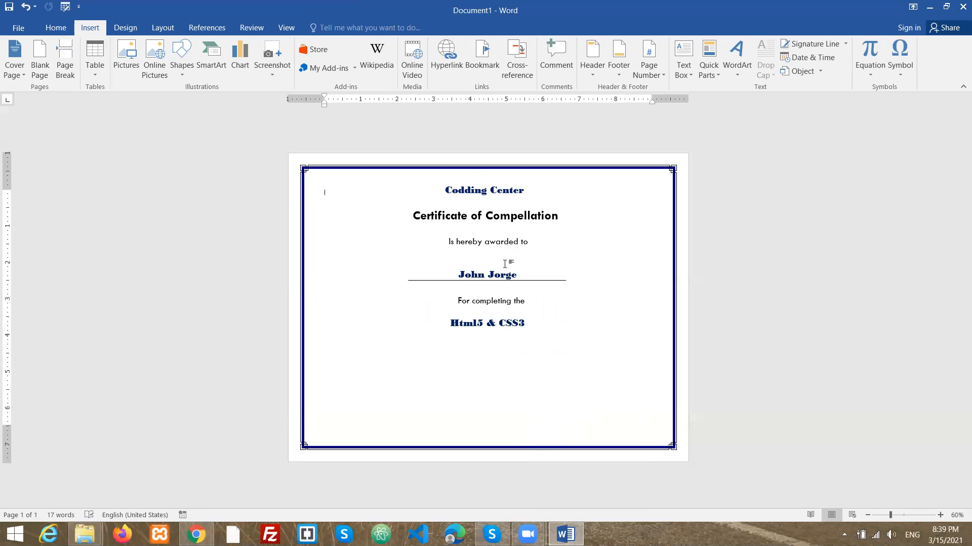
- Copy the "For completing the" text box, paste a duplicate, and move it below the course title
left_click(488, 305)
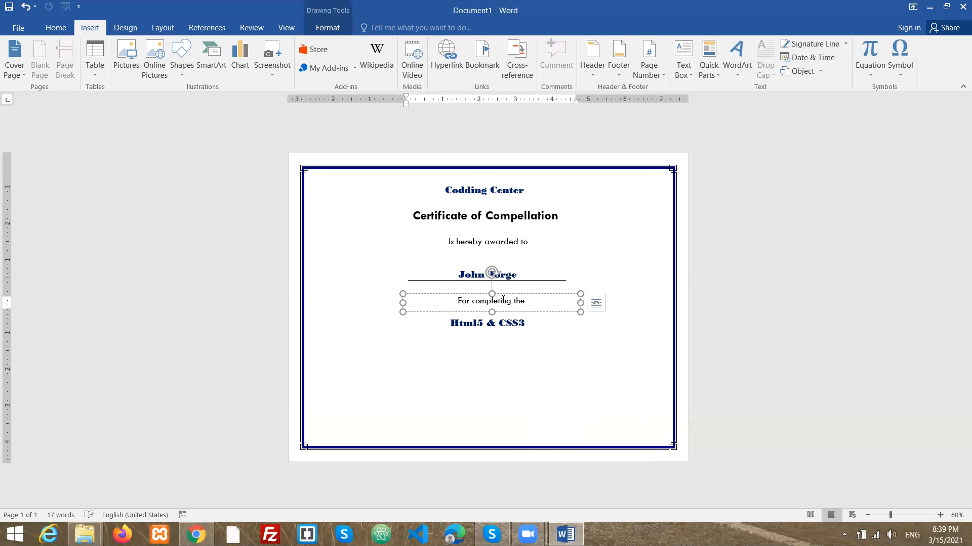
right_click(529, 301)
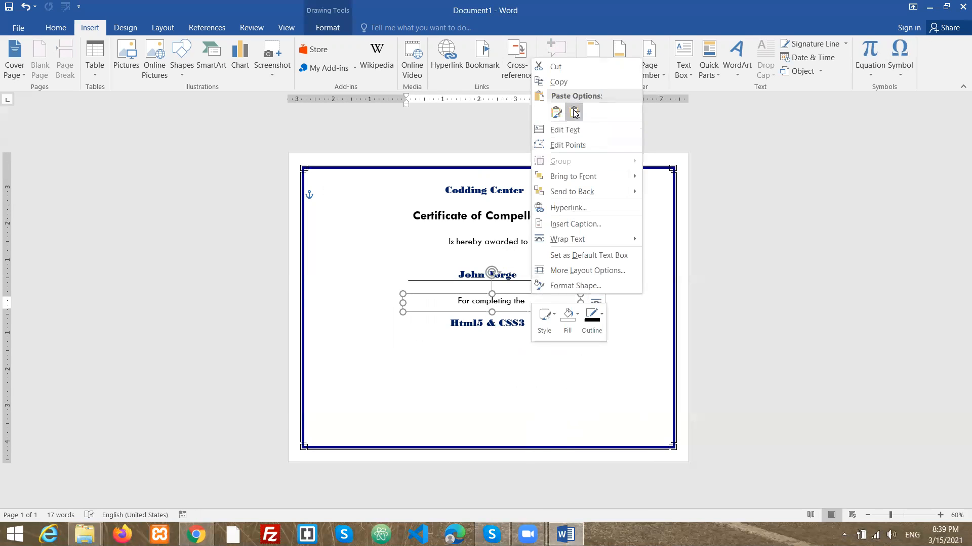
left_click(557, 82)
key("ctrl+v")
left_click(545, 303)
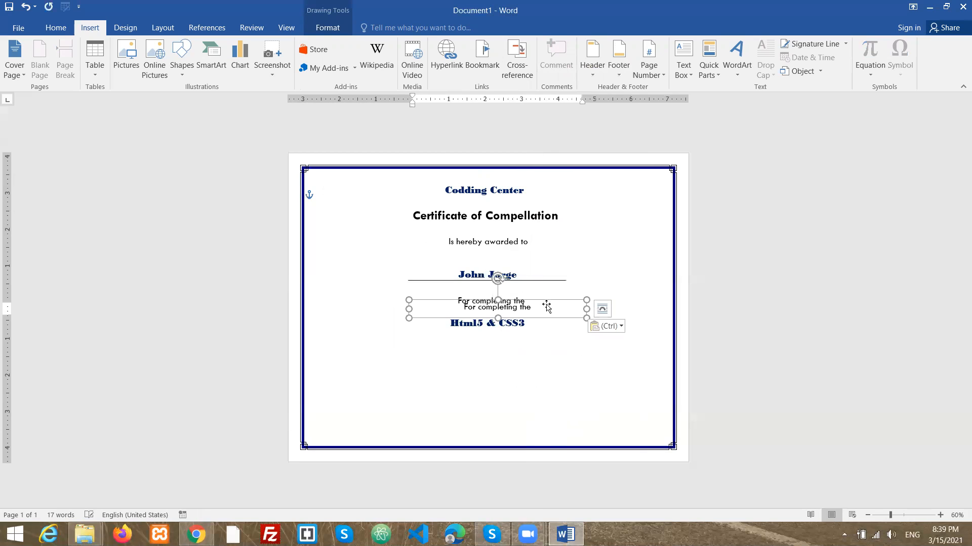
left_click_drag(547, 307, 399, 337)
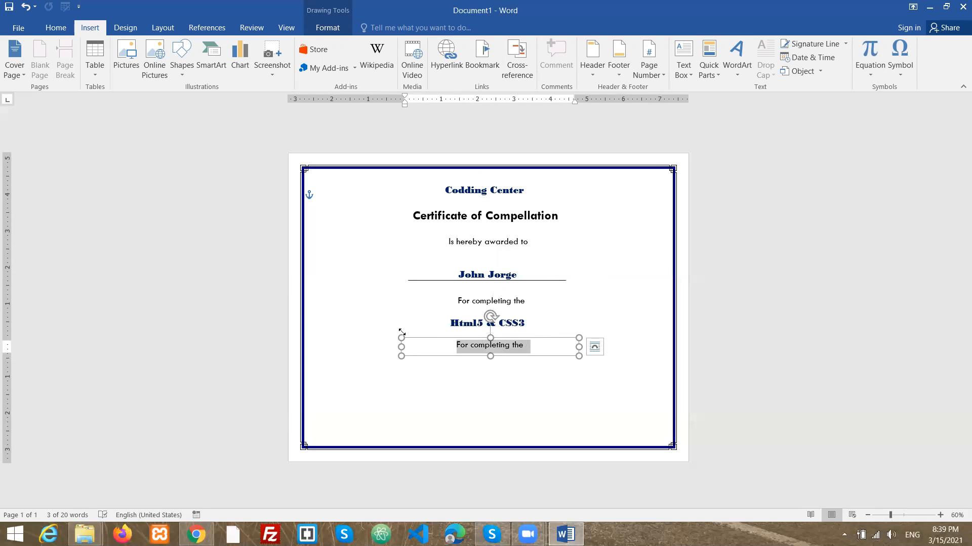
- Replace the duplicated text with "Thanks for demonstrating", fixing the misspelled word with the spelling suggestion
key("BackSpace")
type("Thanks")
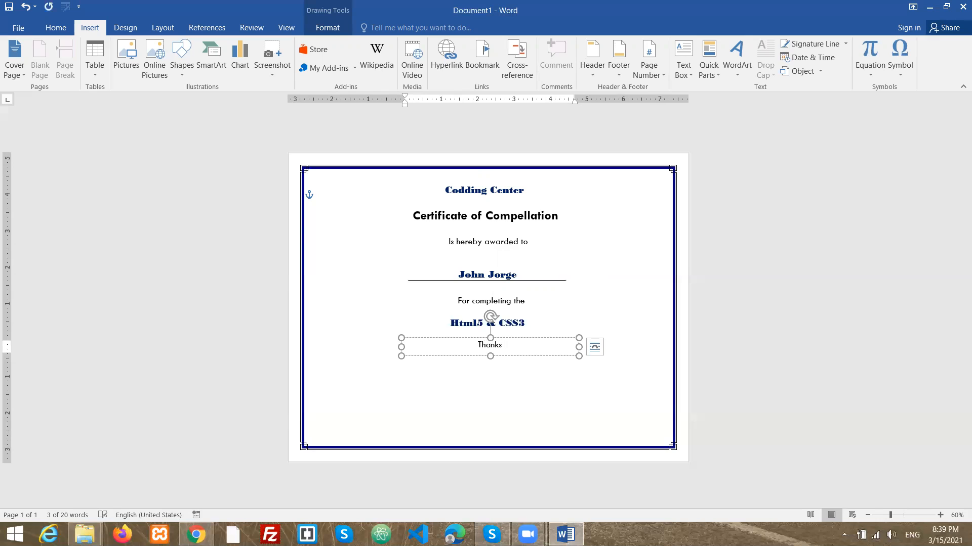
type(" for d")
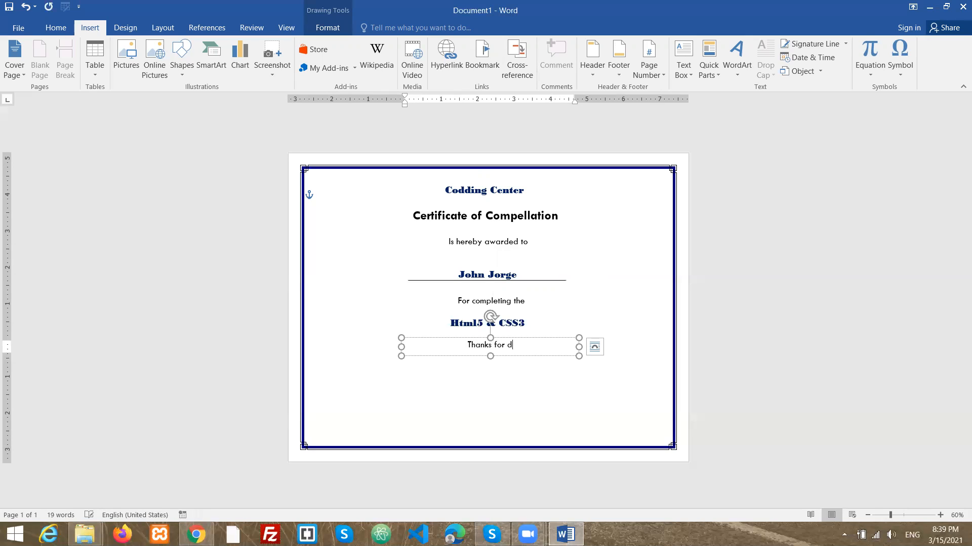
type("omenstration")
key("BackSpace")
key("BackSpace")
type("ng")
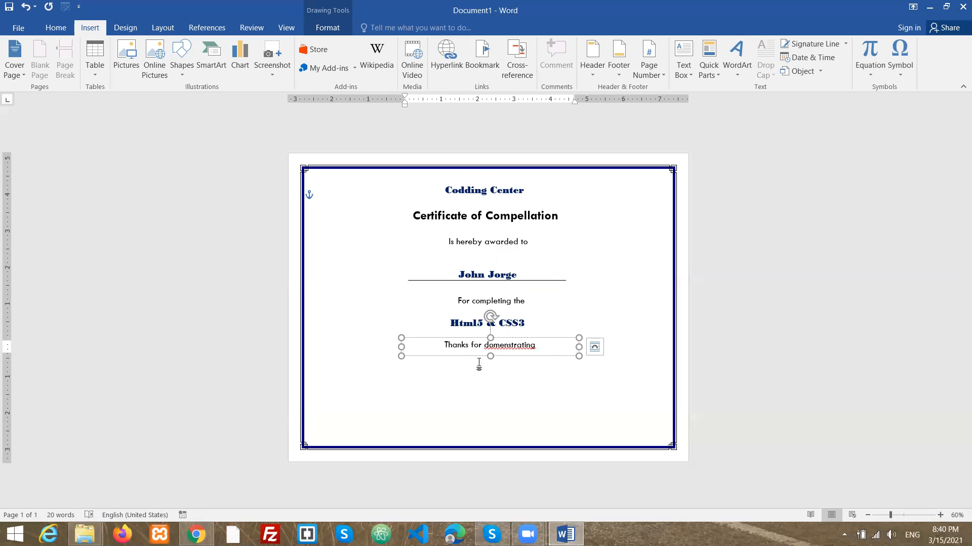
right_click(506, 345)
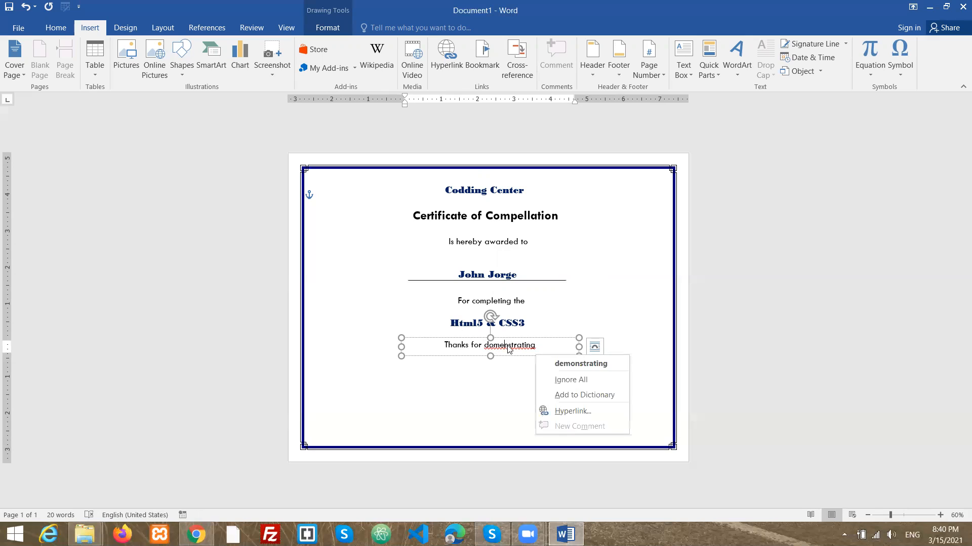
left_click(559, 361)
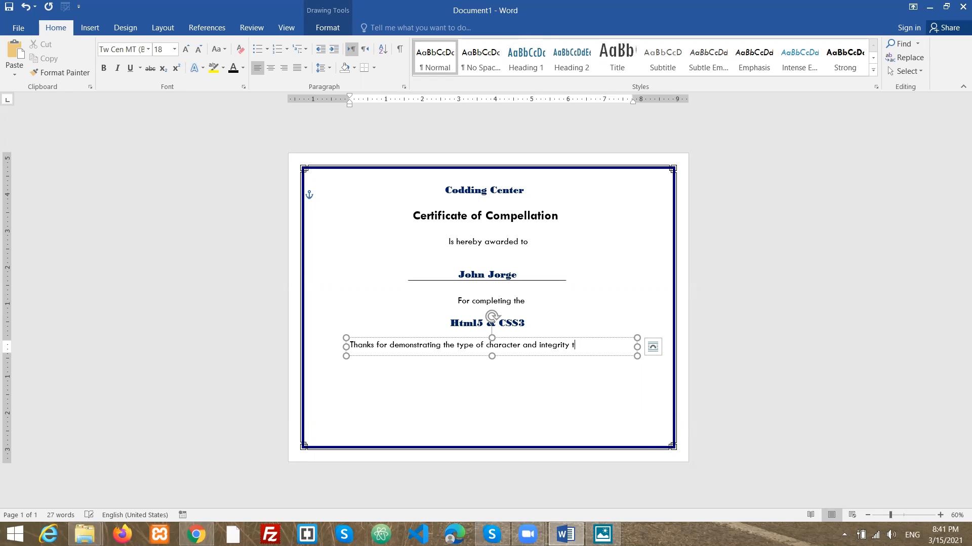
- Finish the sentence as "...type of character and integrity that inspire others." and enlarge the box to show both lines
type("i")
type("nspite")
key("BackSpace")
key("BackSpace")
key("BackSpace")
type("re")
left_click_drag(638, 353, 640, 364)
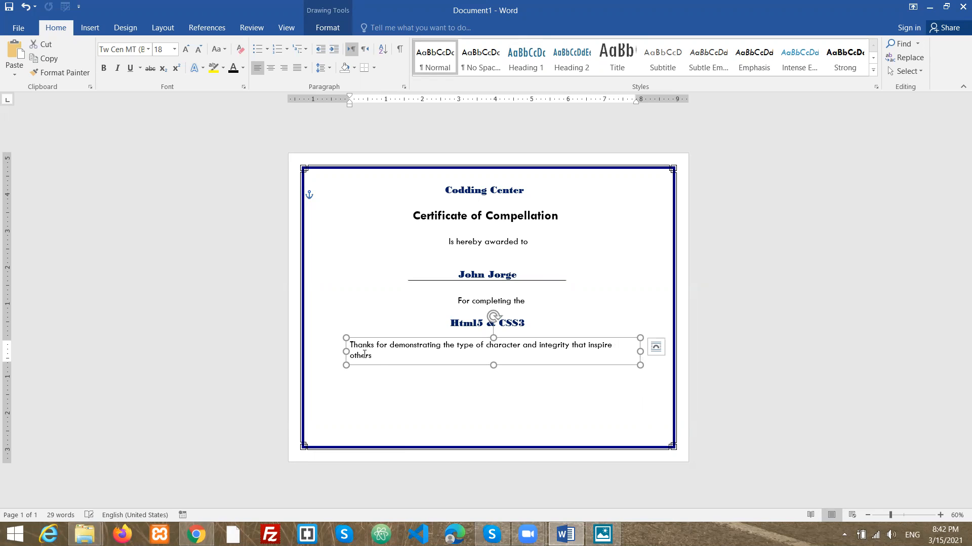
left_click(383, 358)
left_click(376, 354)
type(".")
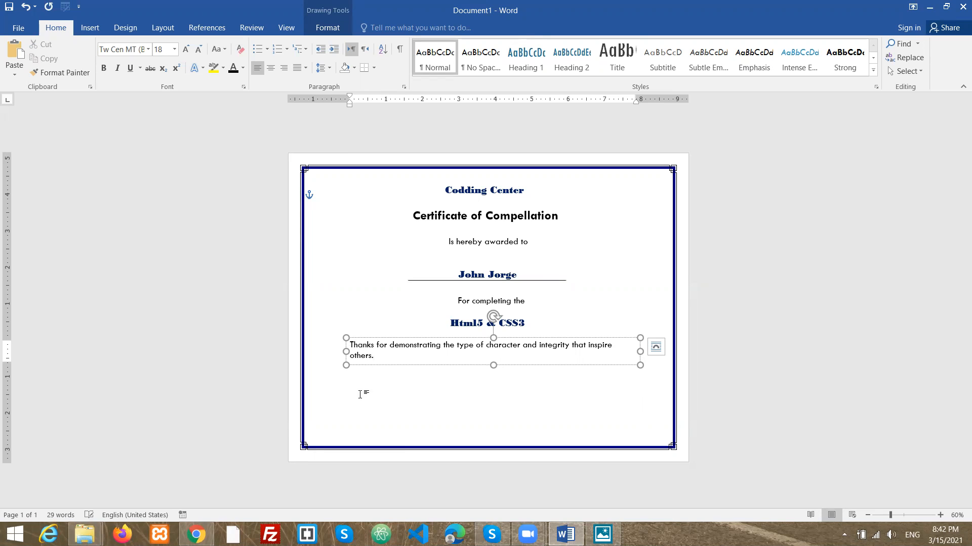
- Draw a new small text box in the lower-left corner inside the border
left_click(393, 403)
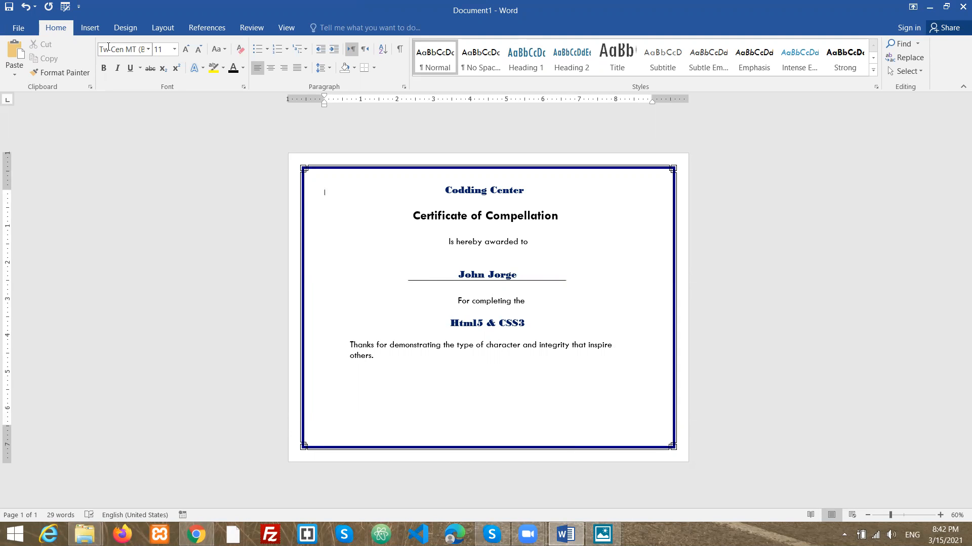
left_click(89, 28)
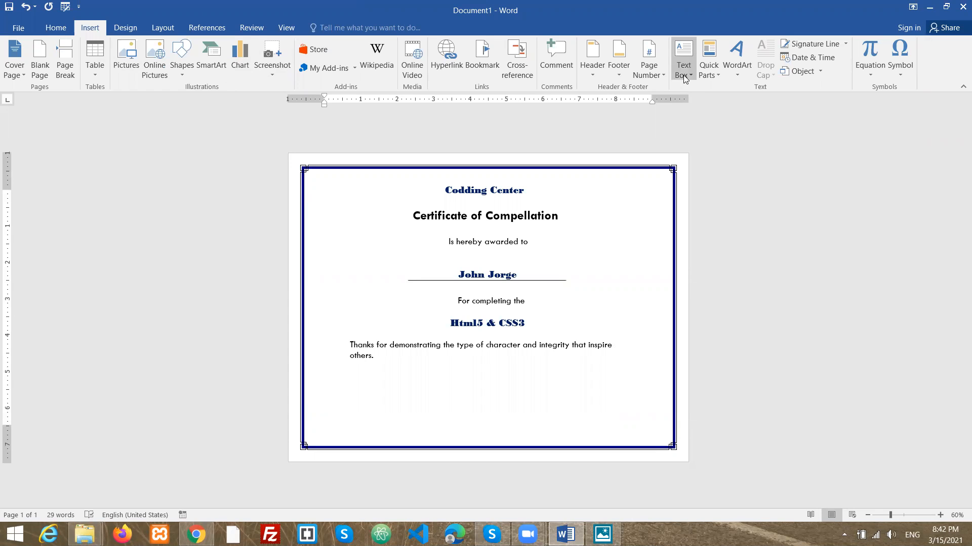
left_click(683, 60)
left_click(710, 407)
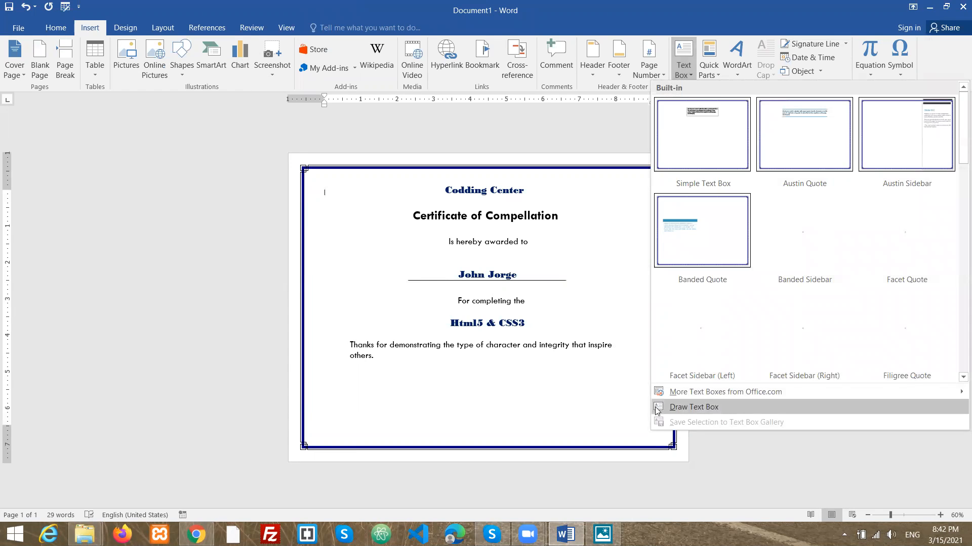
mouse_move(324, 399)
left_mouse_down()
mouse_move(346, 422)
mouse_move(419, 429)
mouse_move(429, 421)
left_mouse_up()
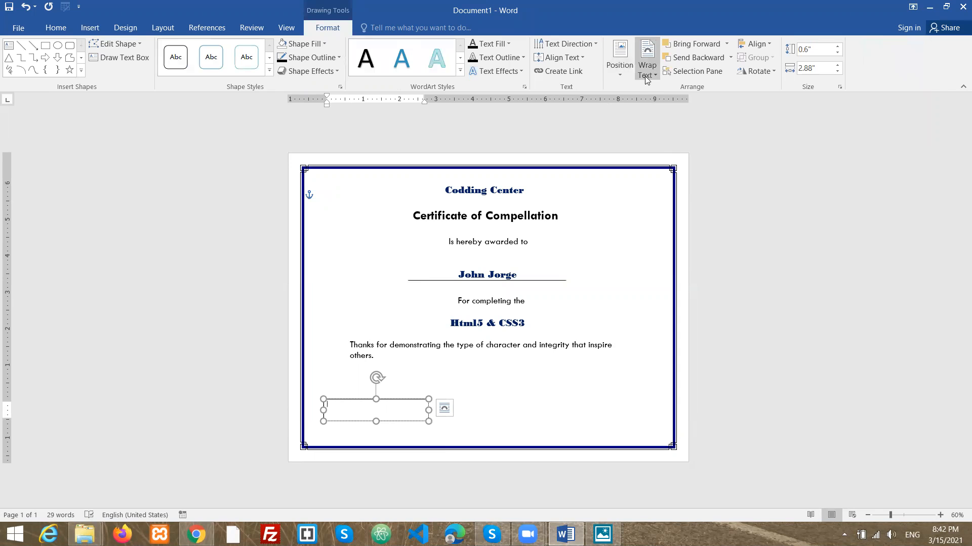
- Enter "Date: [3/15/2021]" in the new text box
left_click(579, 56)
left_click(574, 116)
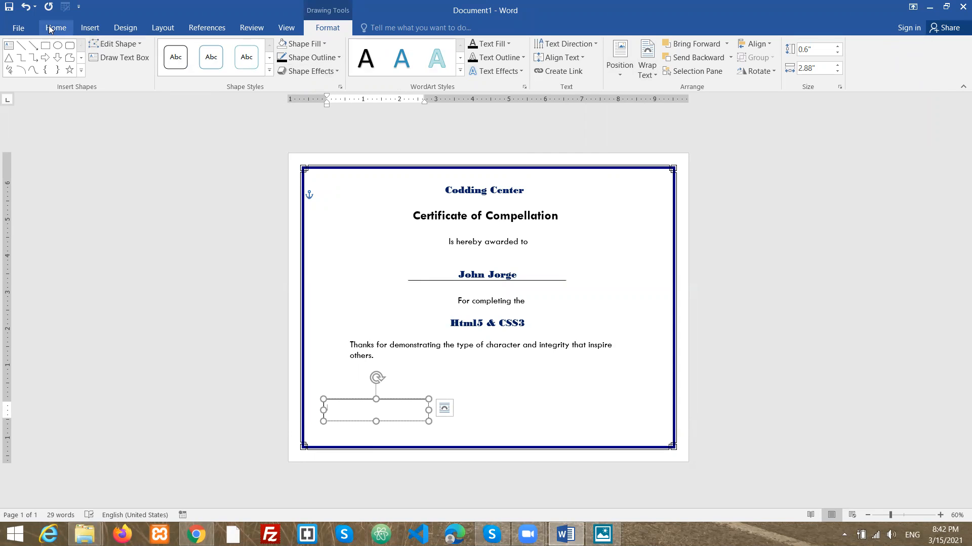
left_click(187, 50)
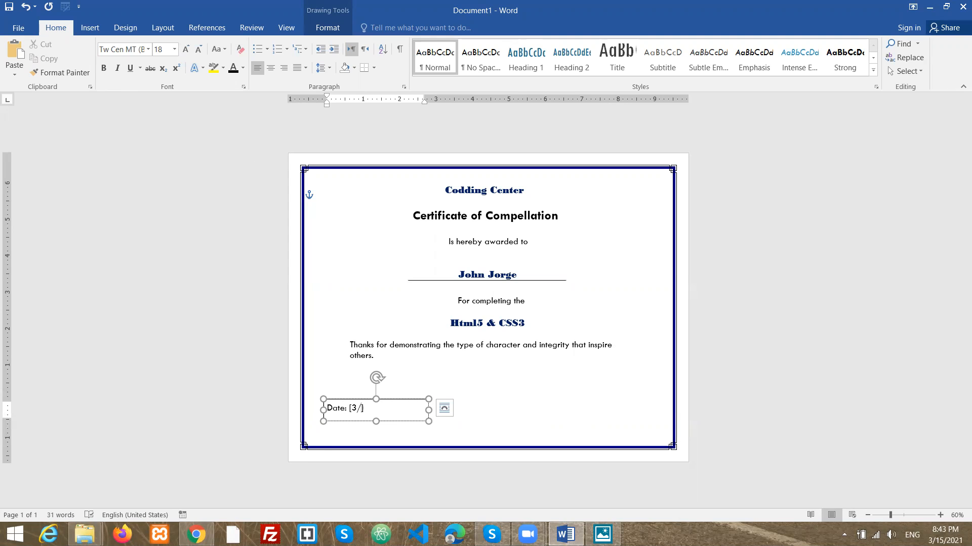
type("15/2021")
left_click(447, 433)
left_click(408, 421)
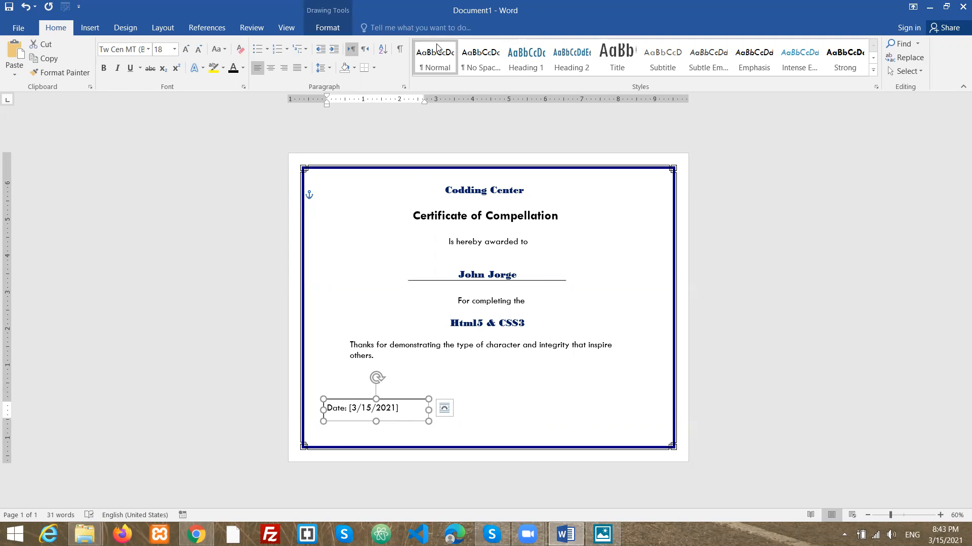
- Remove the fill and the outline from the date text box
left_click(328, 28)
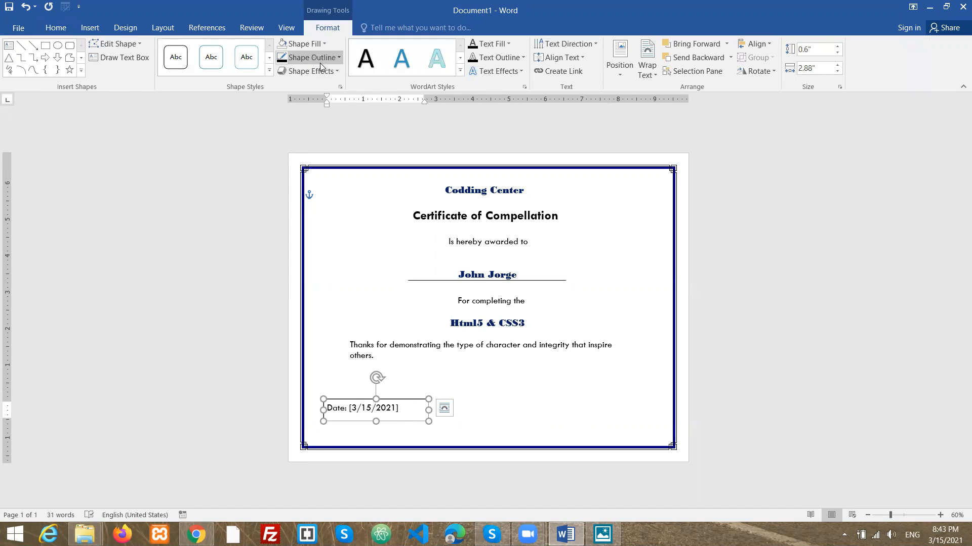
left_click(315, 46)
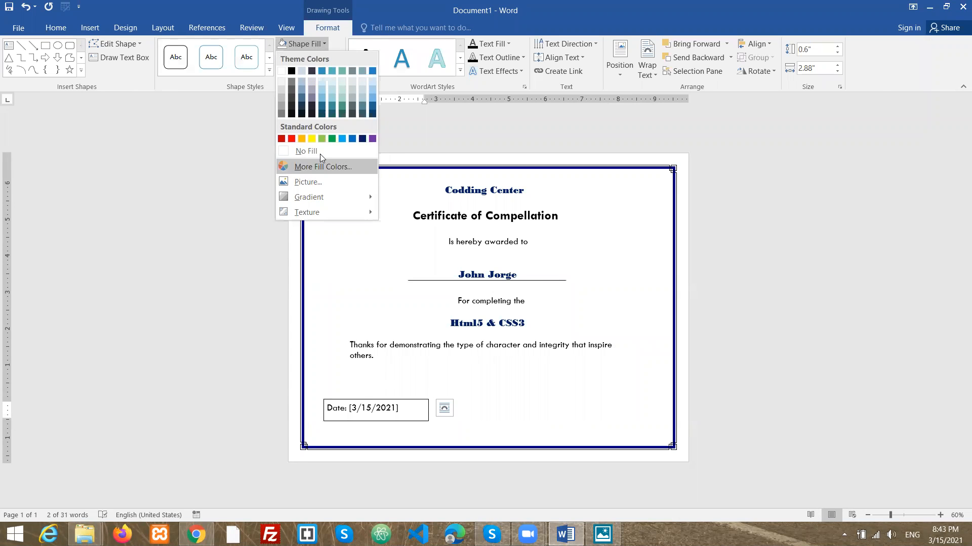
left_click(319, 154)
left_click(333, 58)
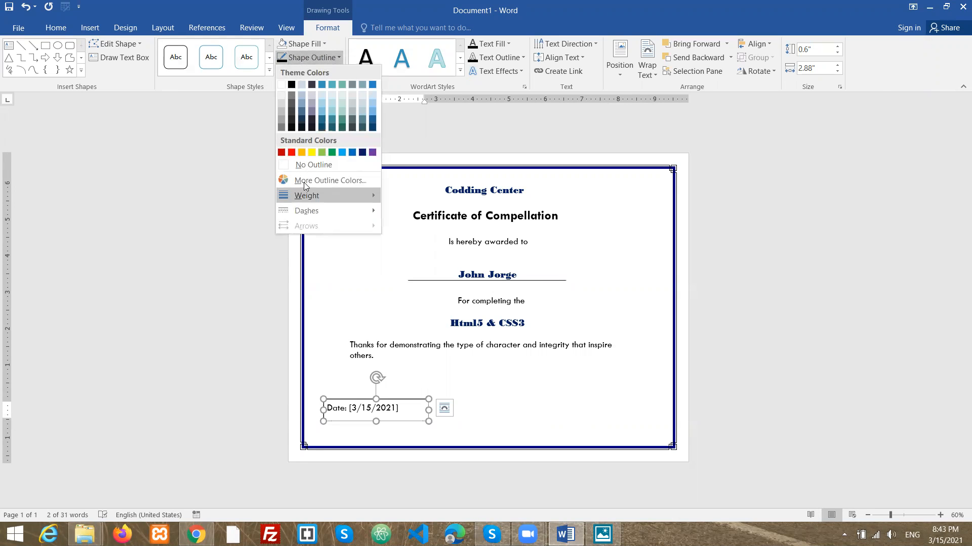
left_click(310, 161)
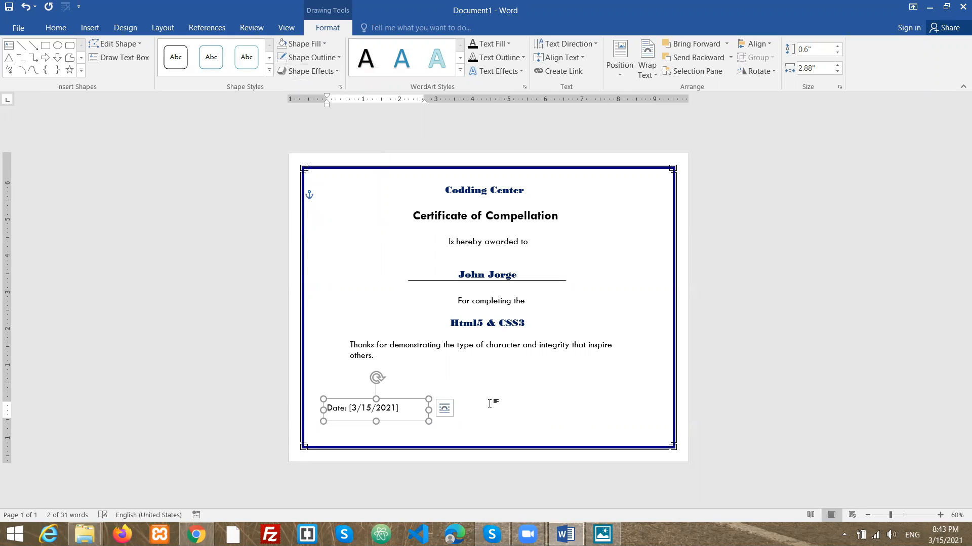
left_click(514, 390)
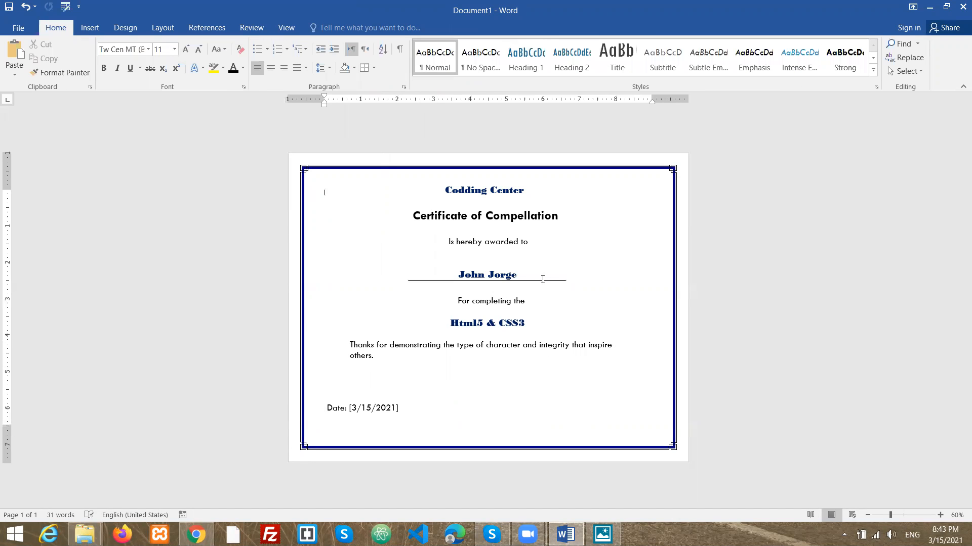
- Draw a straight signature line about 2.93" long in the lower-right area inside the border
left_click(543, 279)
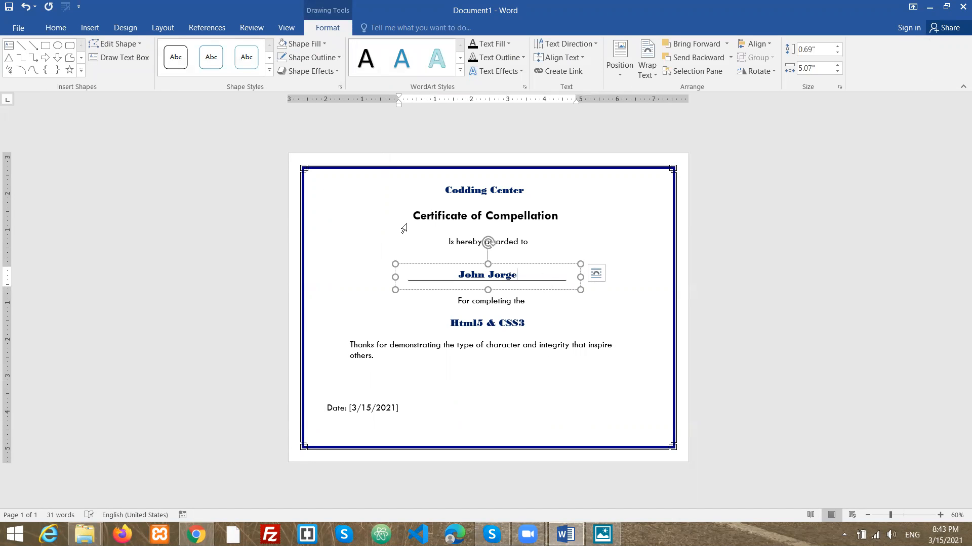
triple_click(404, 229)
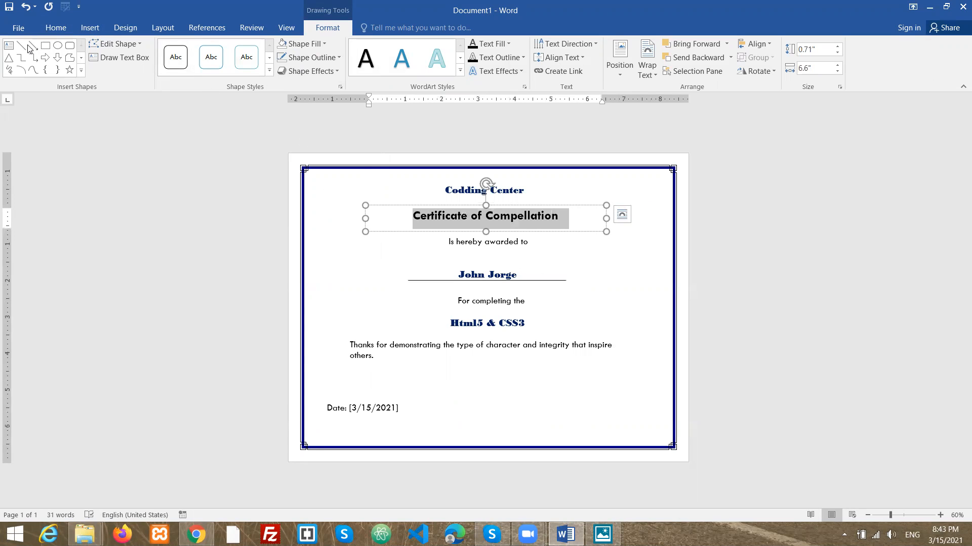
left_click(21, 47)
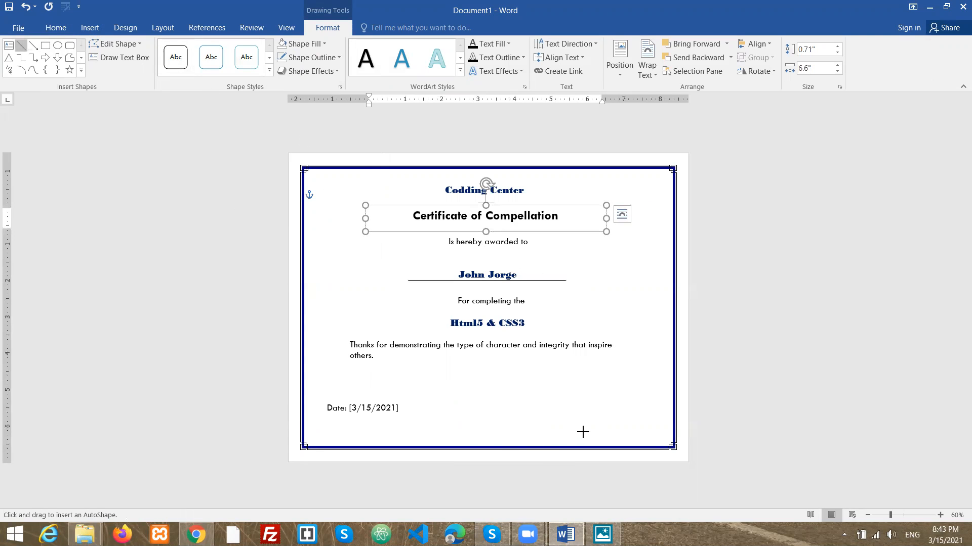
left_click_drag(538, 411, 644, 413)
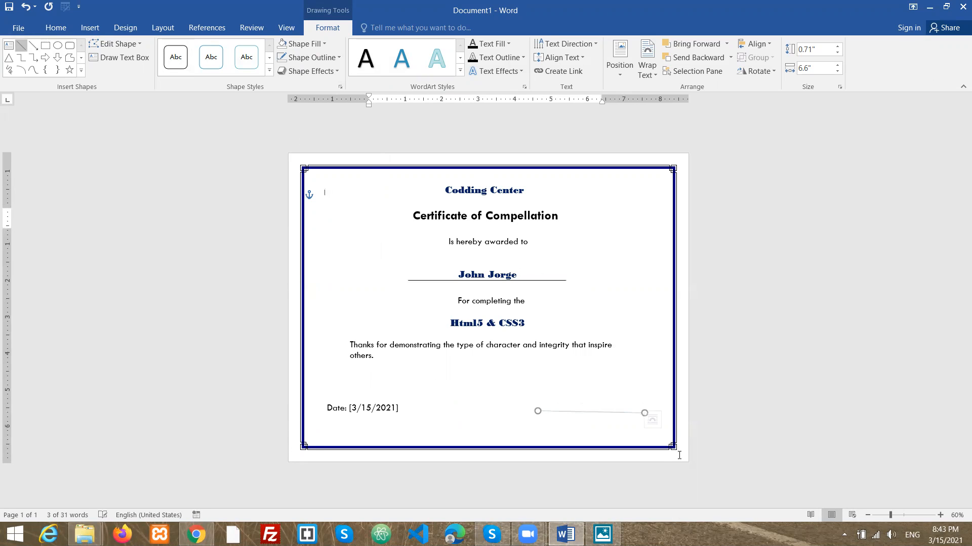
- Give the signature line a dark theme outline colour and level it horizontally
left_click(315, 58)
left_click(292, 84)
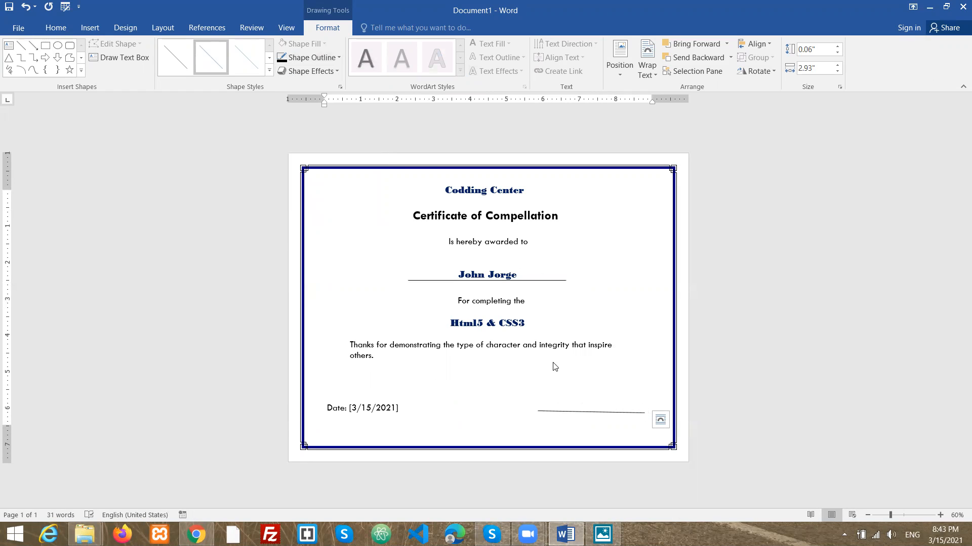
left_click_drag(644, 413, 644, 411)
left_click(611, 419)
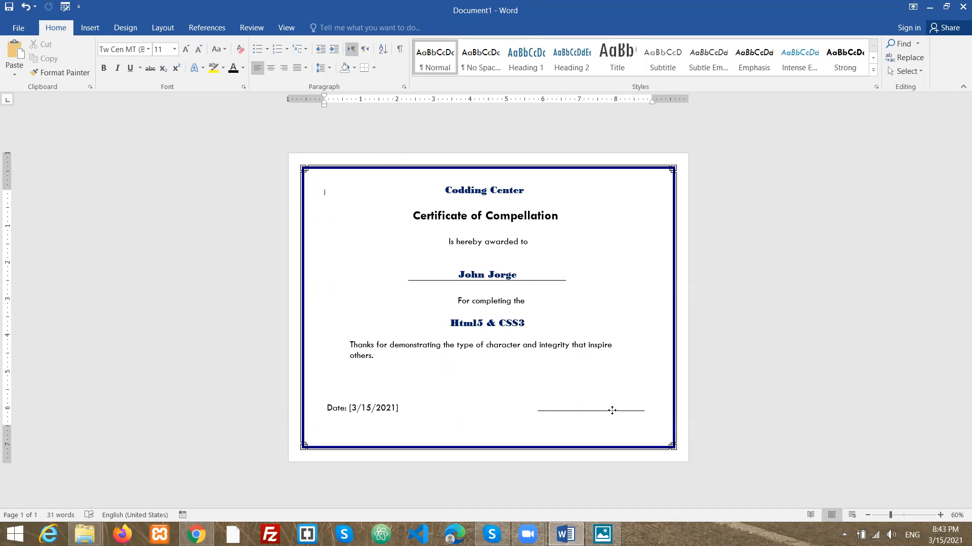
- Nudge the signature line up slightly
left_click(613, 411)
key("Up")
key("Up")
key("Up")
key("Up")
key("Up")
key("Up")
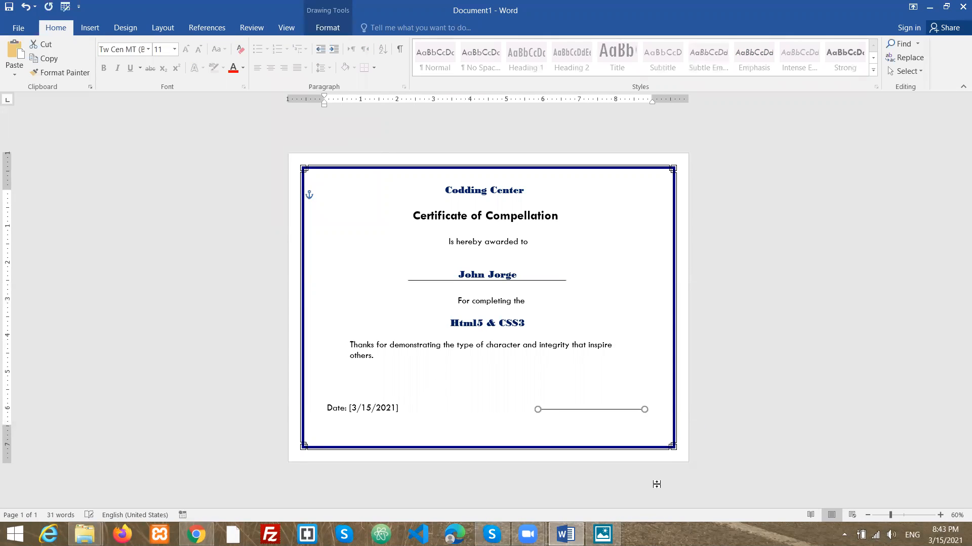
key("Down")
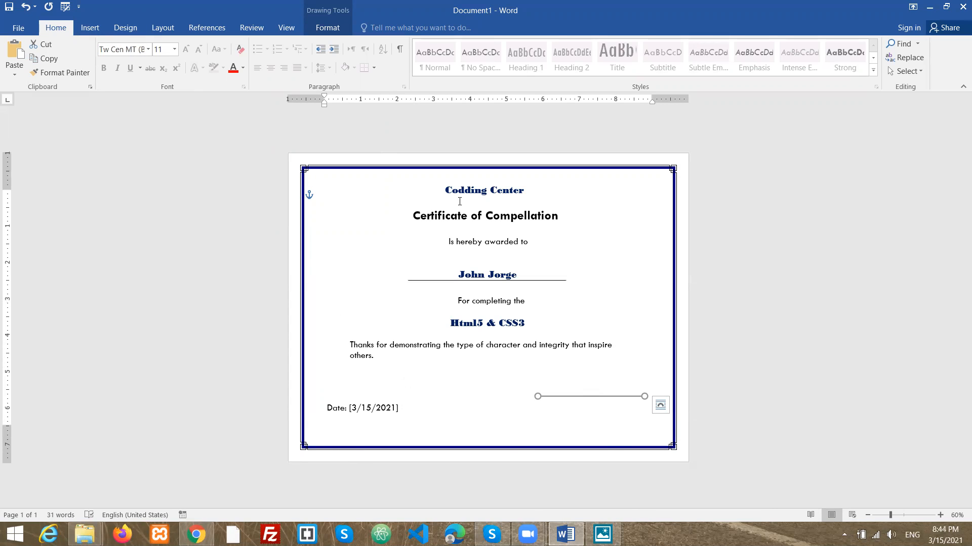
left_click(486, 191)
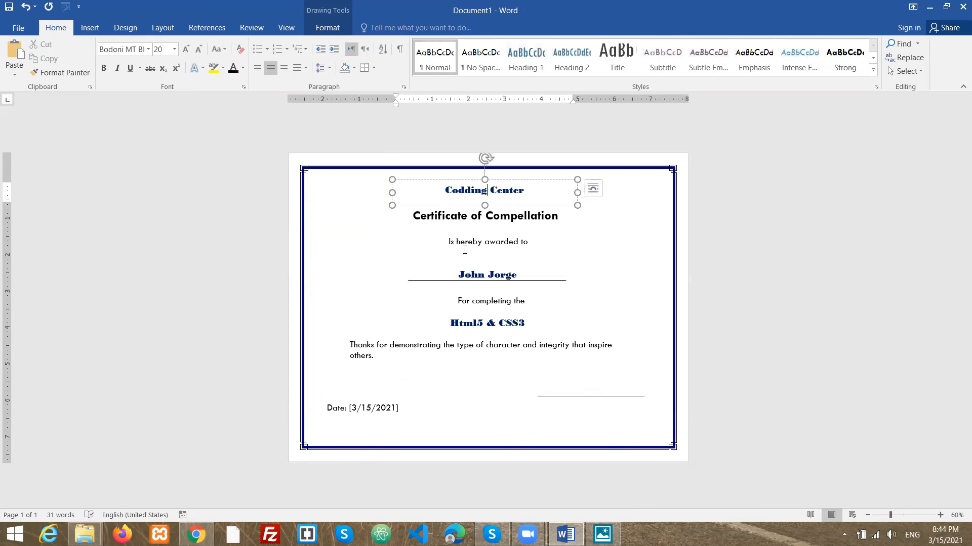
left_click(480, 216)
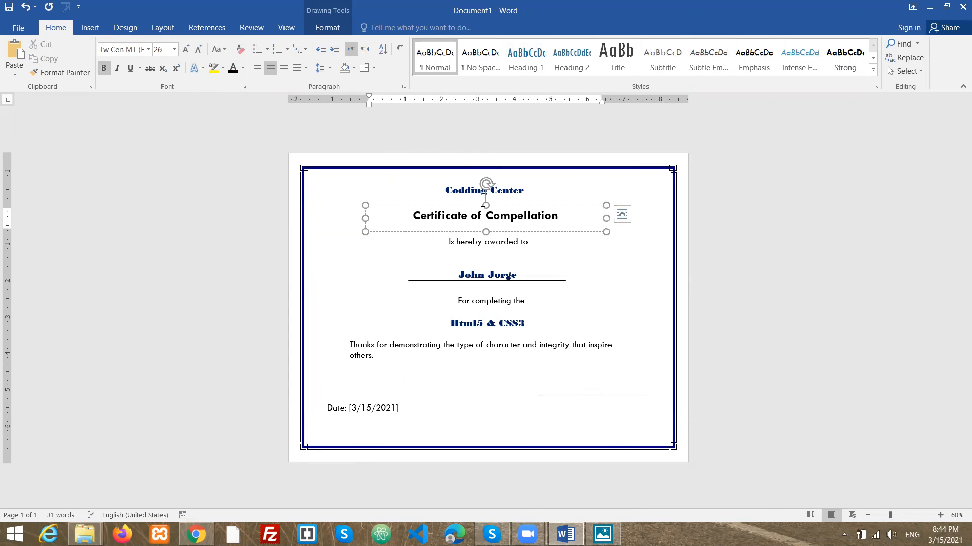
right_click(482, 215)
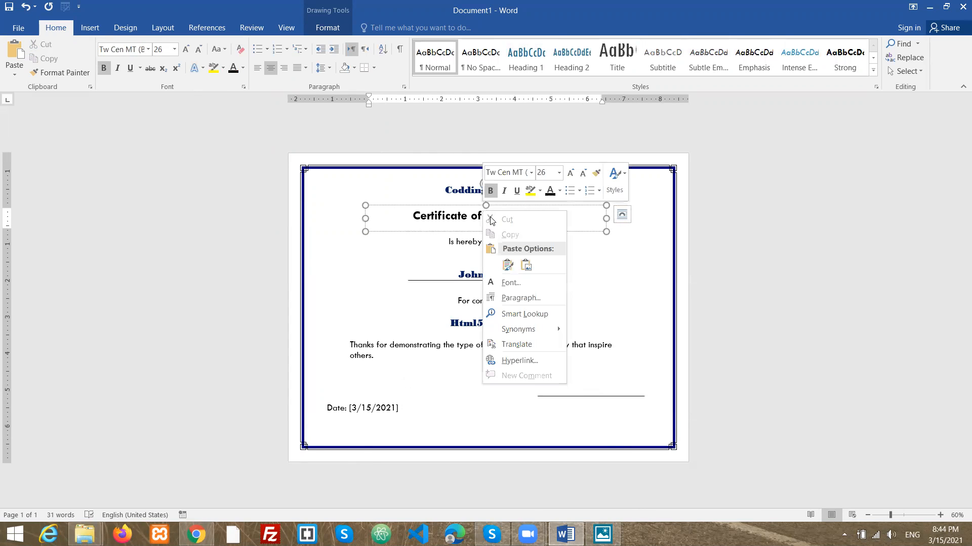
key("Escape")
- Copy the course text box and paste a duplicate, moving it beneath the signature line
left_click(456, 327)
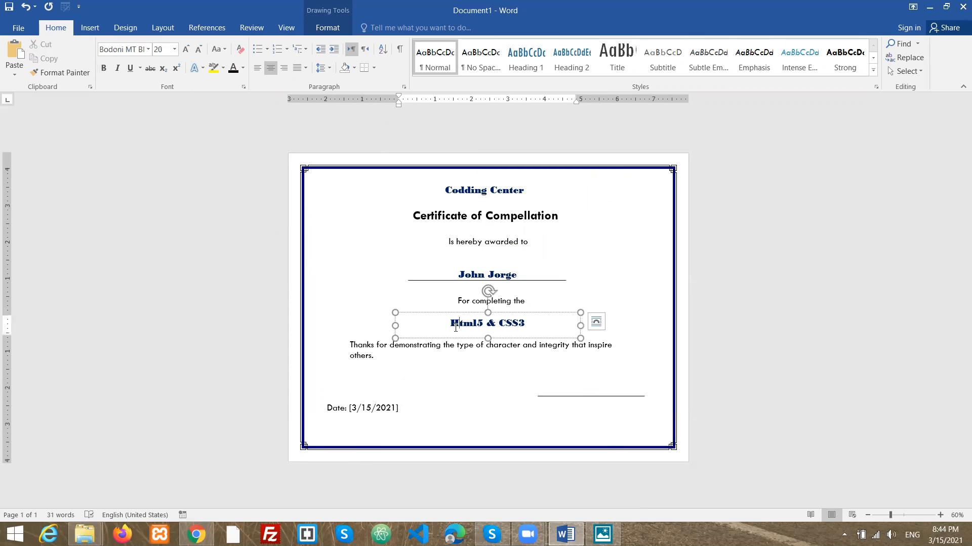
right_click(469, 317)
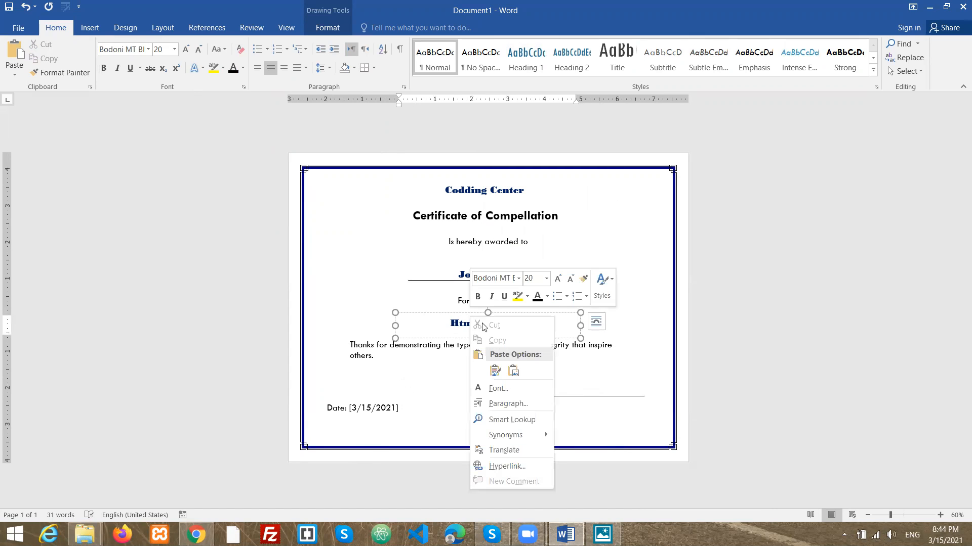
key("Escape")
left_click(440, 318)
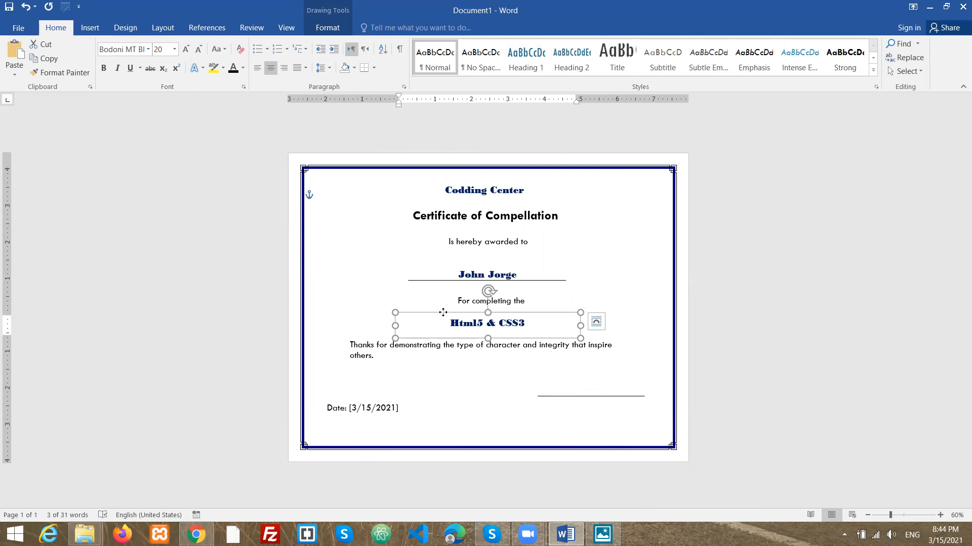
right_click(443, 313)
left_click(490, 101)
key("ctrl+v")
mouse_move(503, 326)
left_mouse_down()
mouse_move(537, 396)
mouse_move(570, 431)
mouse_move(590, 421)
mouse_move(494, 401)
left_mouse_up()
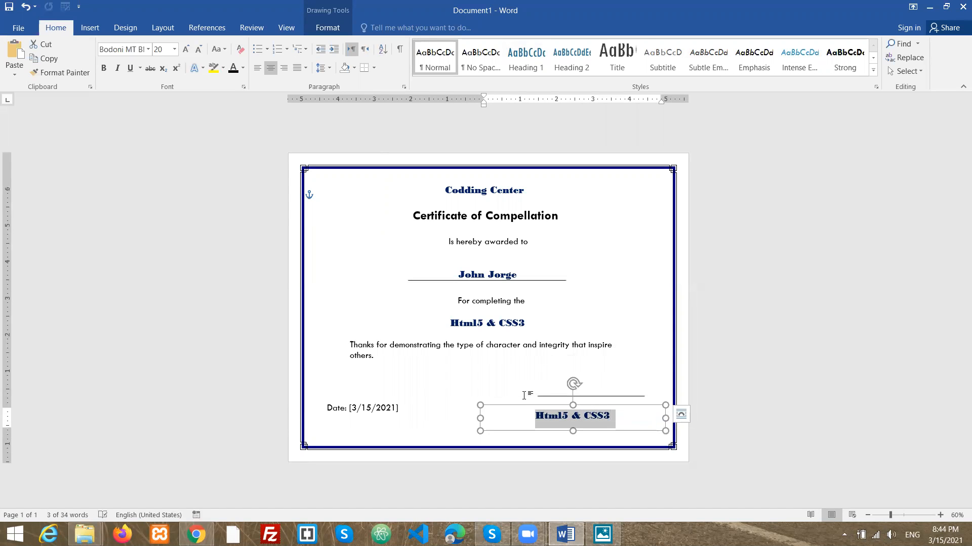
- Replace the duplicated text with the principal's name and start a new line
type("M")
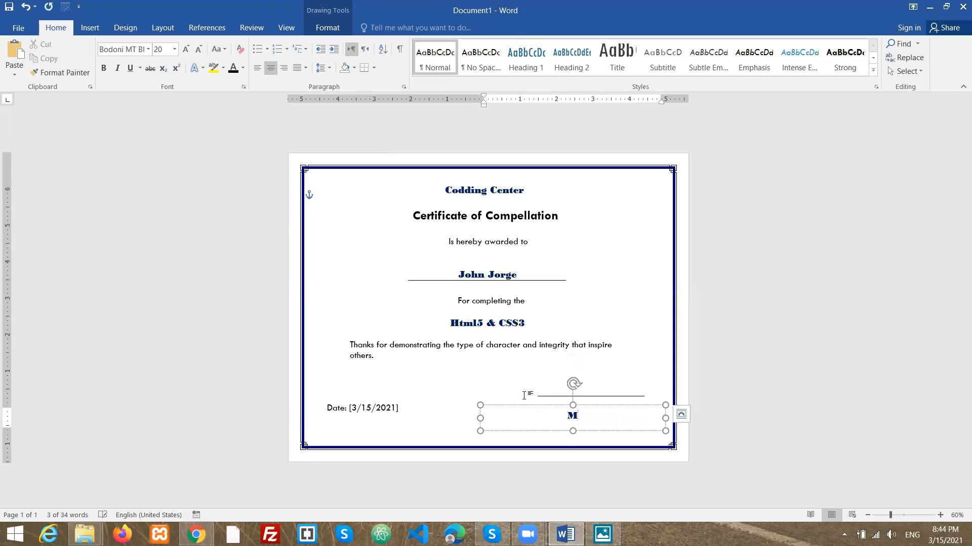
type("p")
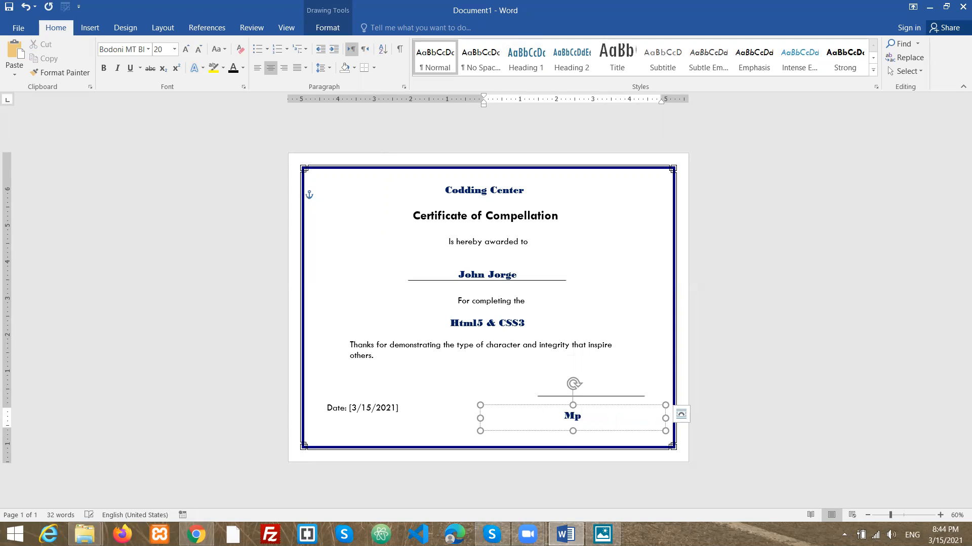
type("hammad")
key("BackSpace")
key("BackSpace")
key("BackSpace")
key("BackSpace")
key("BackSpace")
key("BackSpace")
type("Dr. Mohha")
key("BackSpace")
key("BackSpace")
type("ammad")
key("Return")
- Shrink the principal's name text to 14 pt
left_click_drag(583, 428, 524, 409)
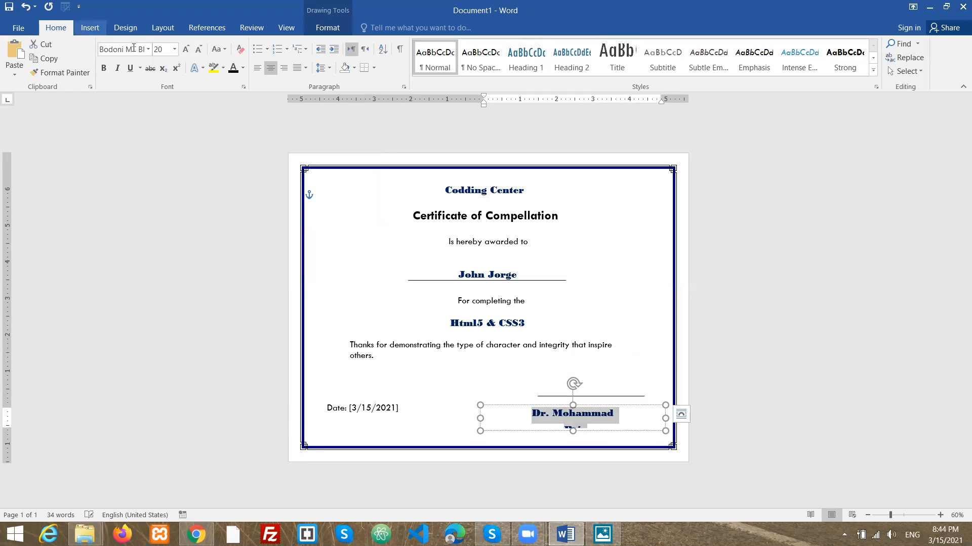
left_click(197, 52)
left_click(197, 52)
left_click(197, 52)
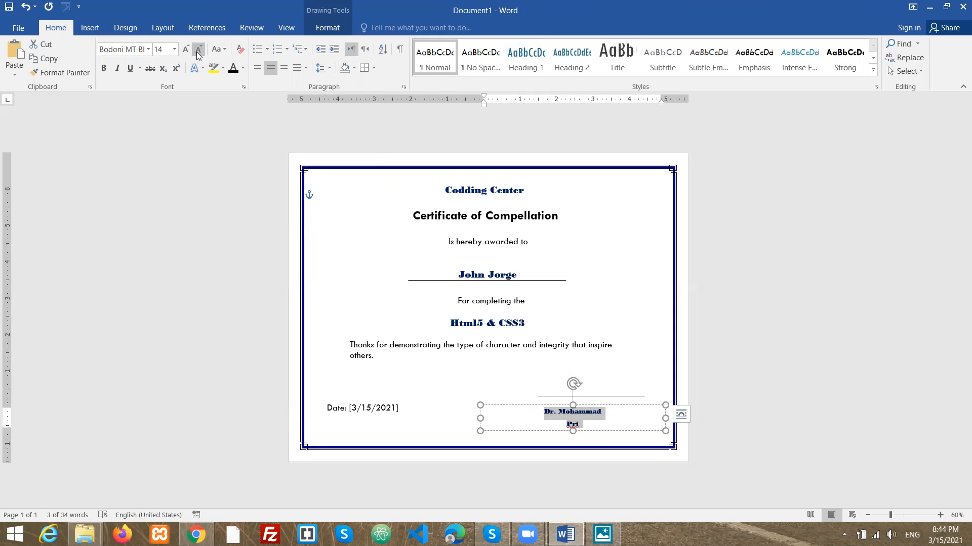
- Add "Principal of Codding Center" on the second line of the signature box
left_click(593, 428)
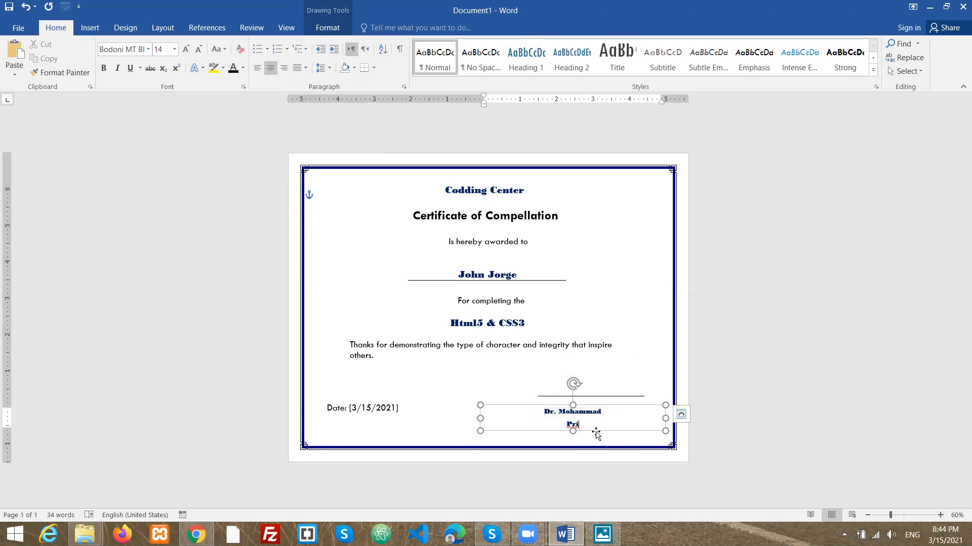
type("ncipal of Codding Center")
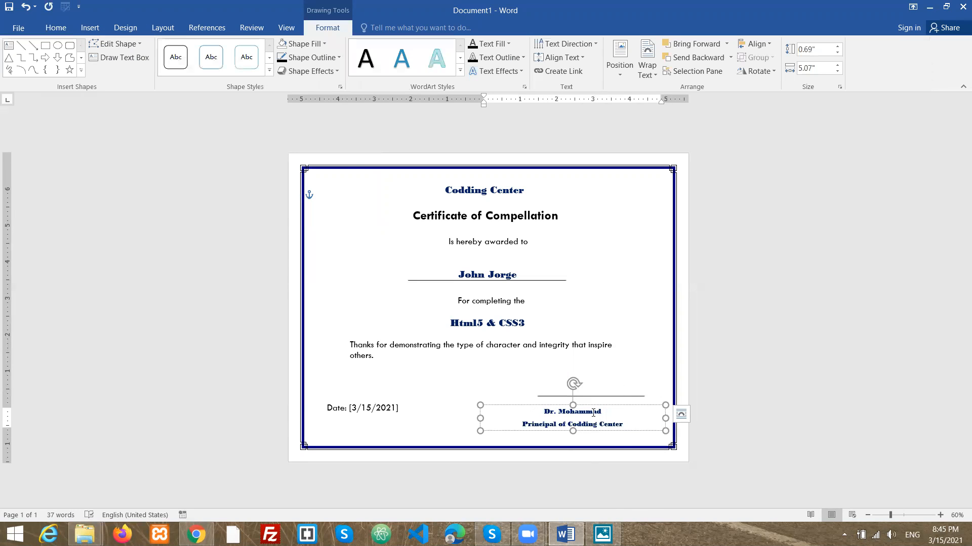
- Narrow the signature text box and center it under the signature line
left_click(622, 442)
left_click(616, 410)
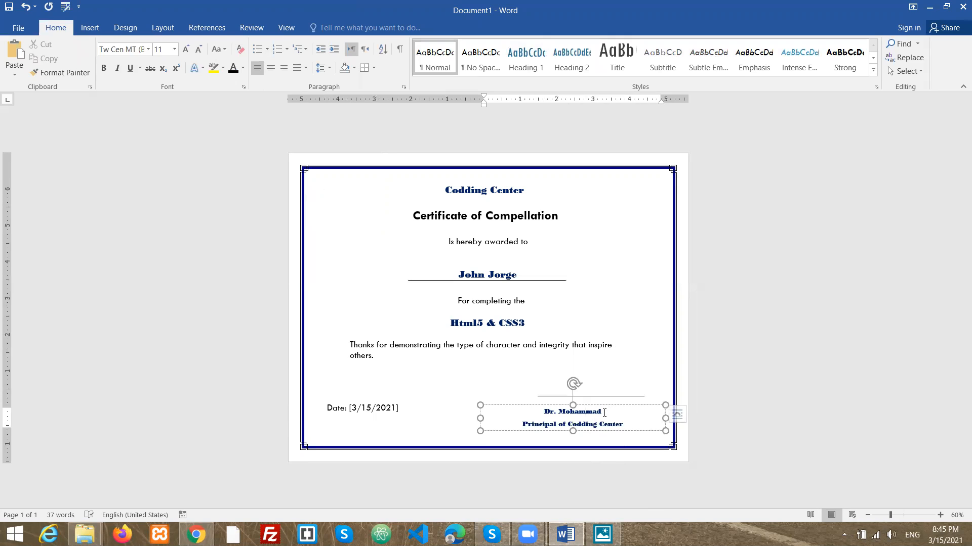
mouse_move(629, 405)
left_mouse_down()
mouse_move(676, 416)
mouse_move(661, 416)
left_mouse_up()
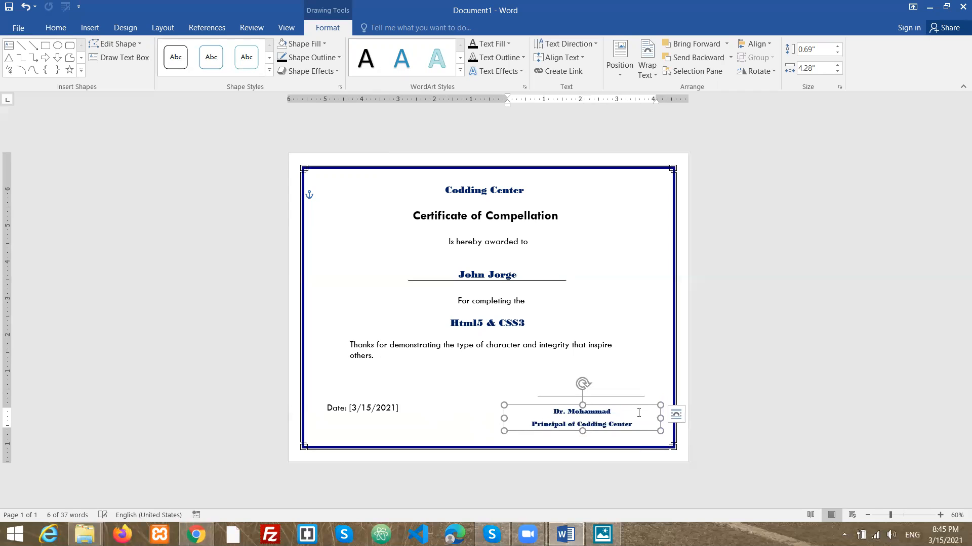
left_click_drag(639, 409, 648, 405)
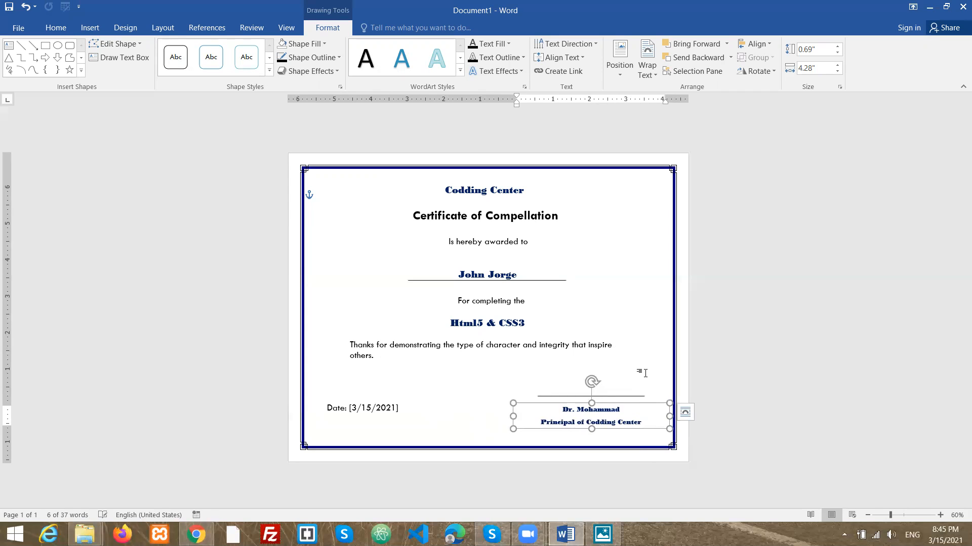
left_click(644, 382)
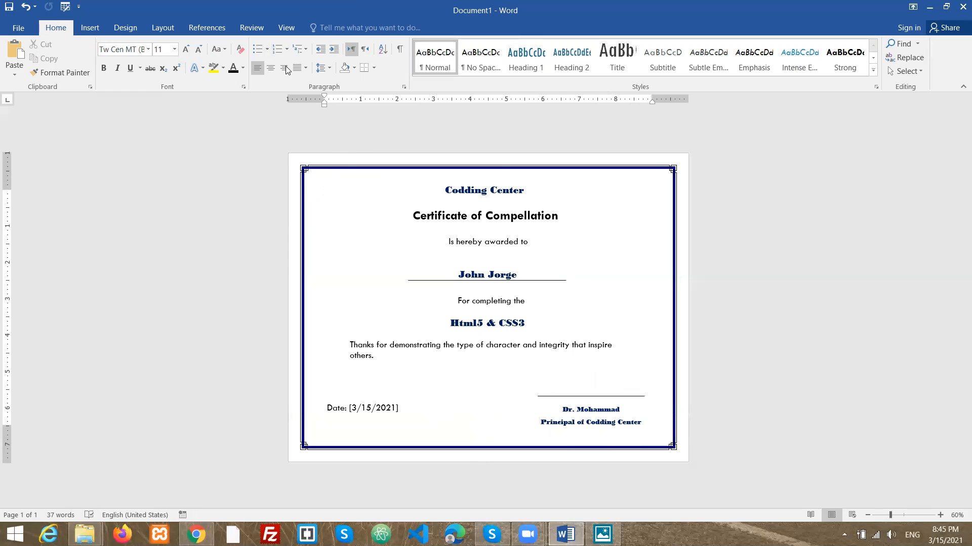
- Open the custom watermark settings and choose a picture watermark
left_click(125, 28)
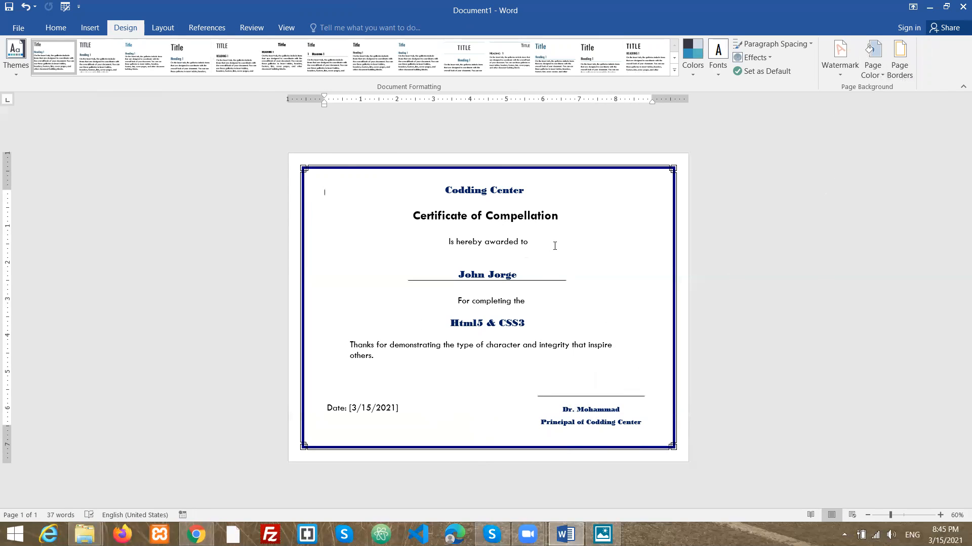
left_click(840, 74)
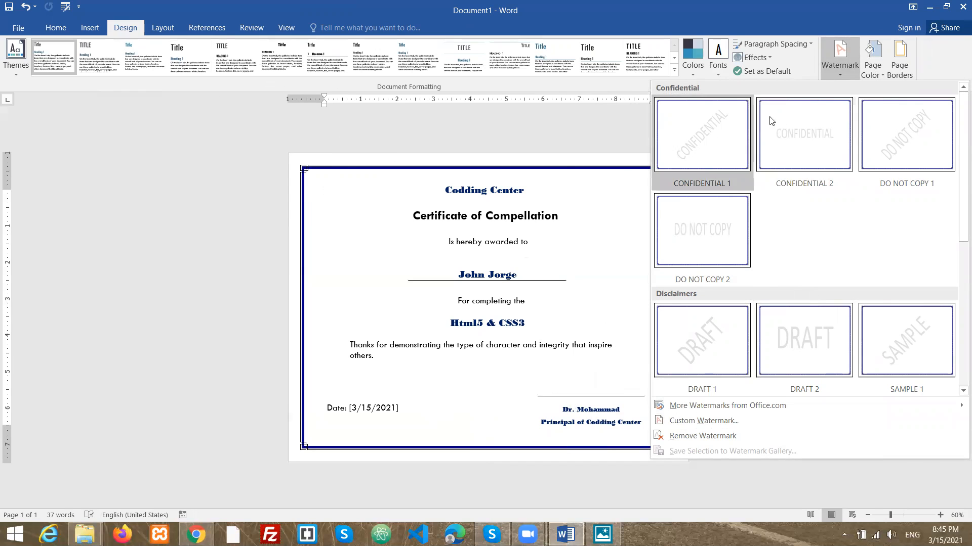
left_click(713, 422)
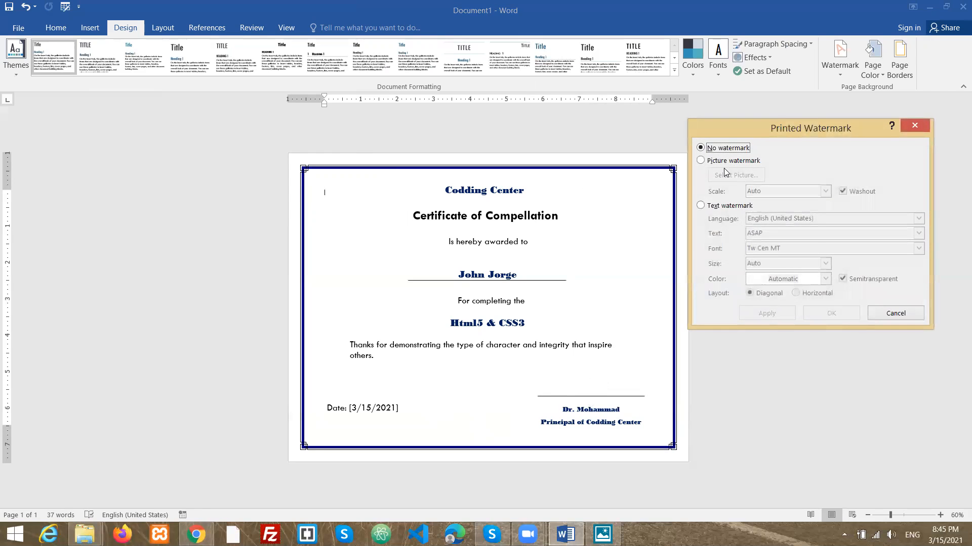
left_click(734, 161)
left_click(732, 178)
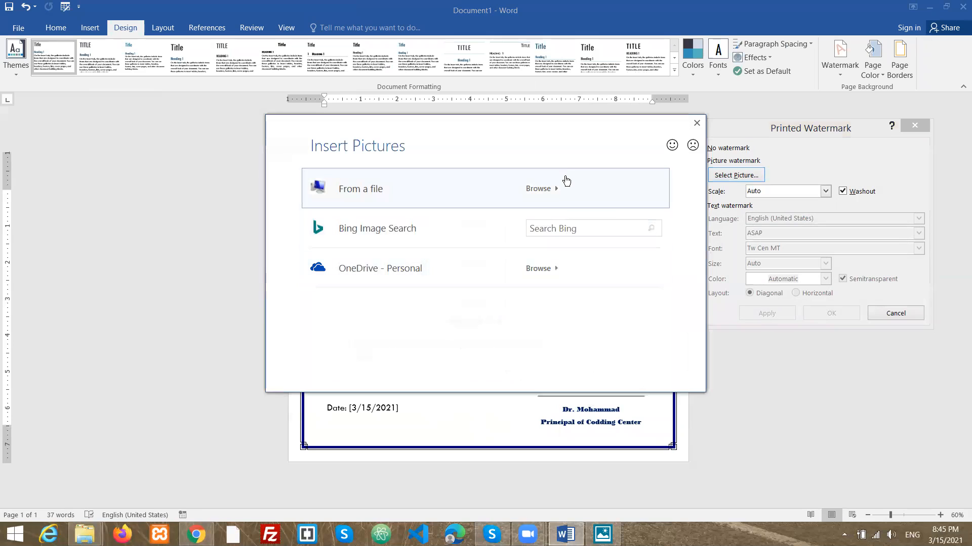
- Insert the adoptelearning image from the Desktop as the washed-out picture watermark, apply it and close the dialog
left_click(545, 190)
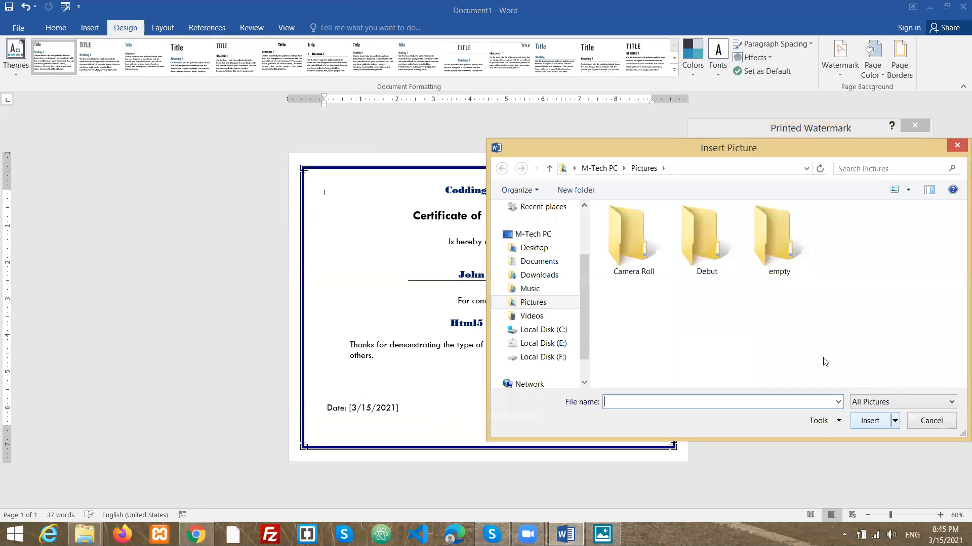
left_click(537, 250)
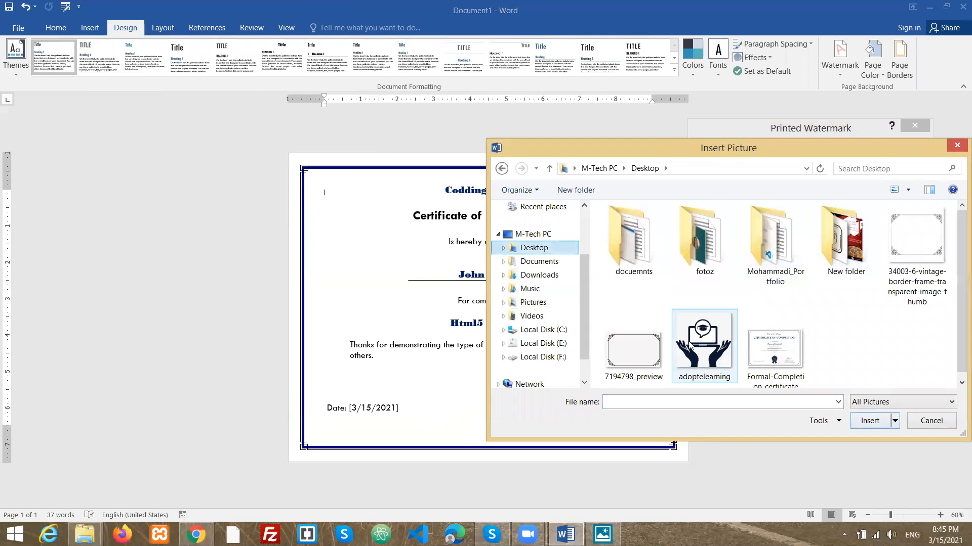
left_click(704, 356)
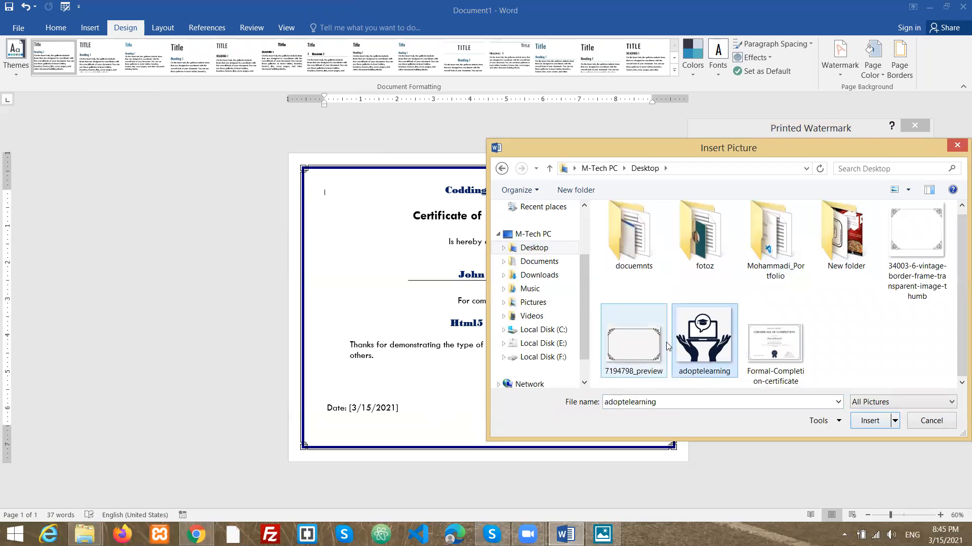
left_click(869, 421)
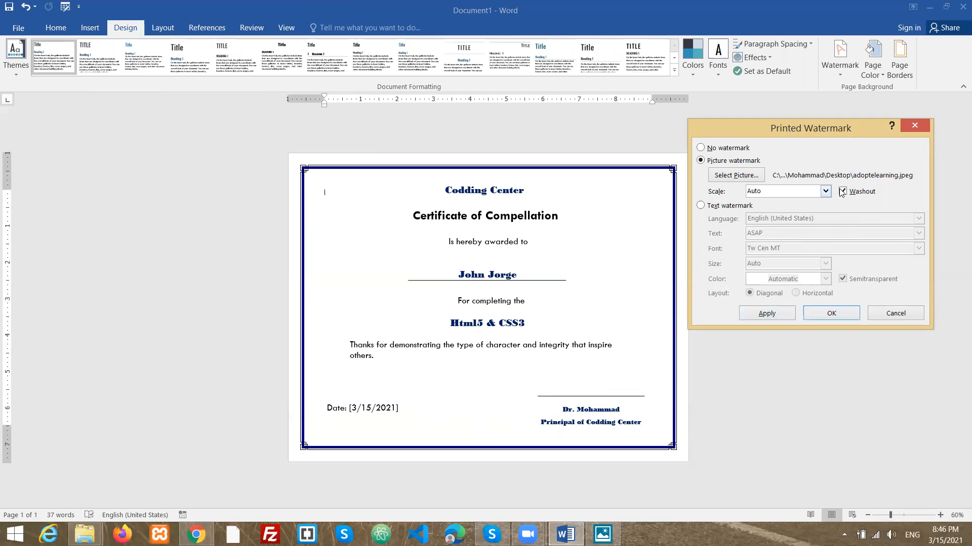
left_click(776, 314)
left_click(895, 314)
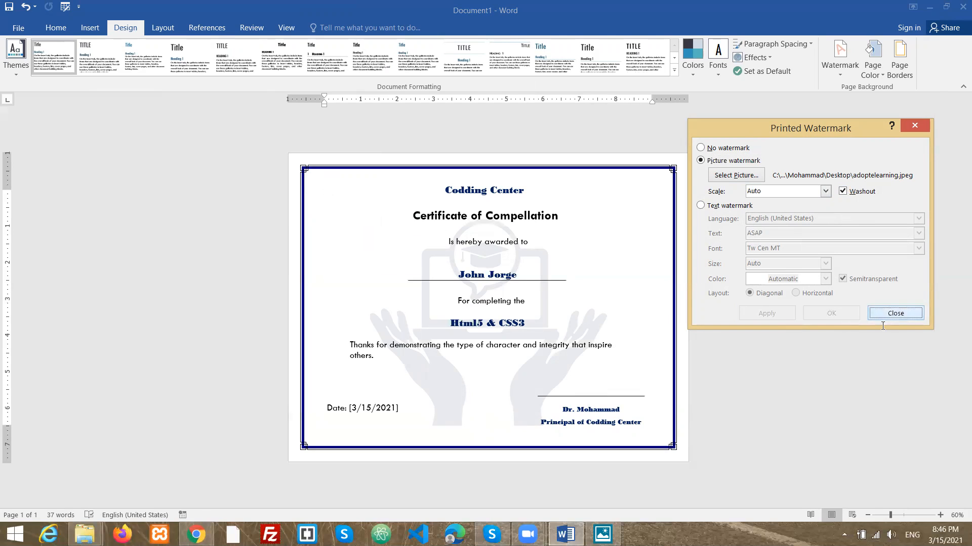